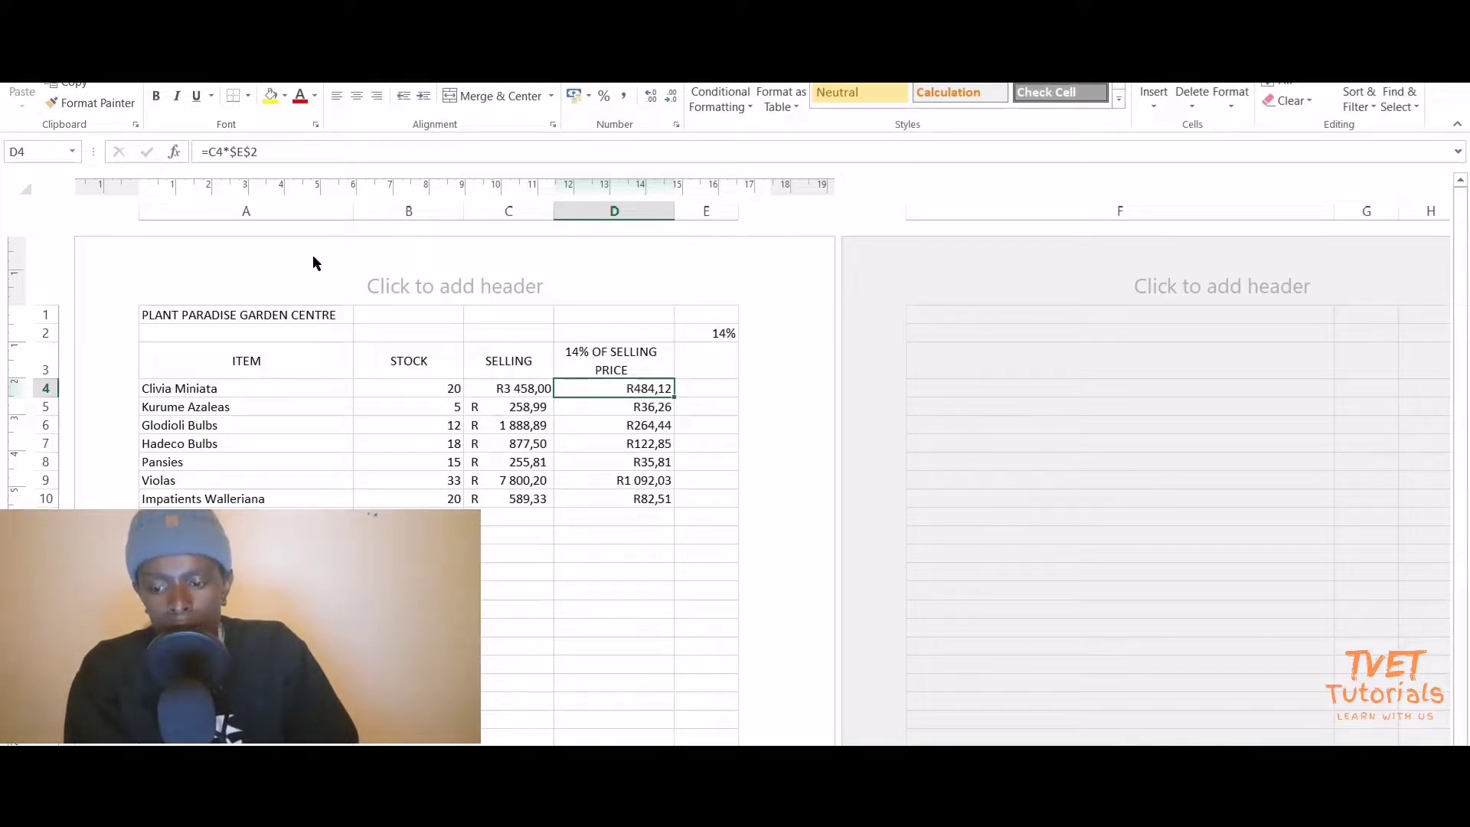
# Review the garden centre title in A1 and the 14% rate in E2.
pyautogui.click(156, 317)
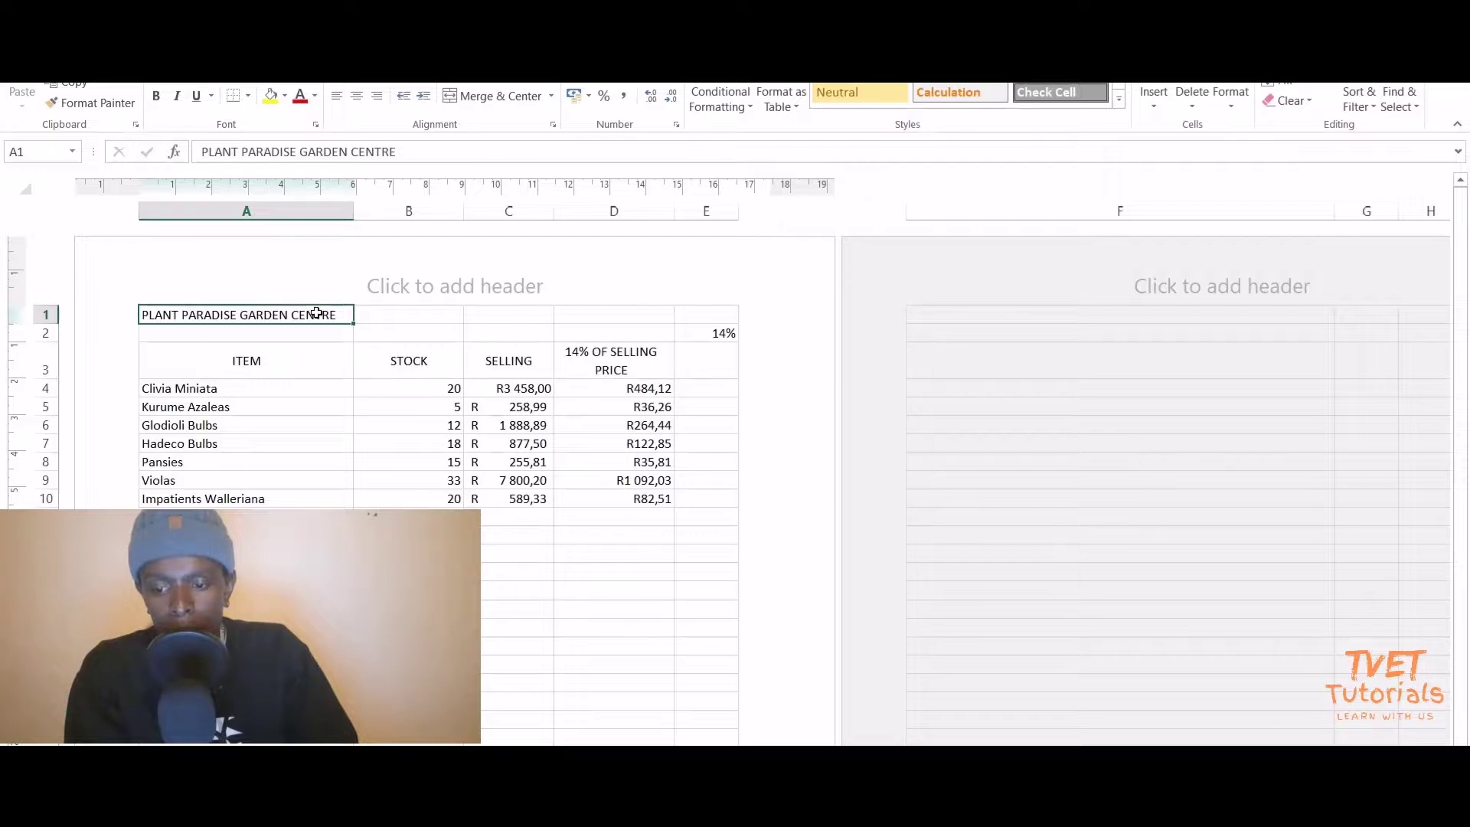
pyautogui.click(708, 330)
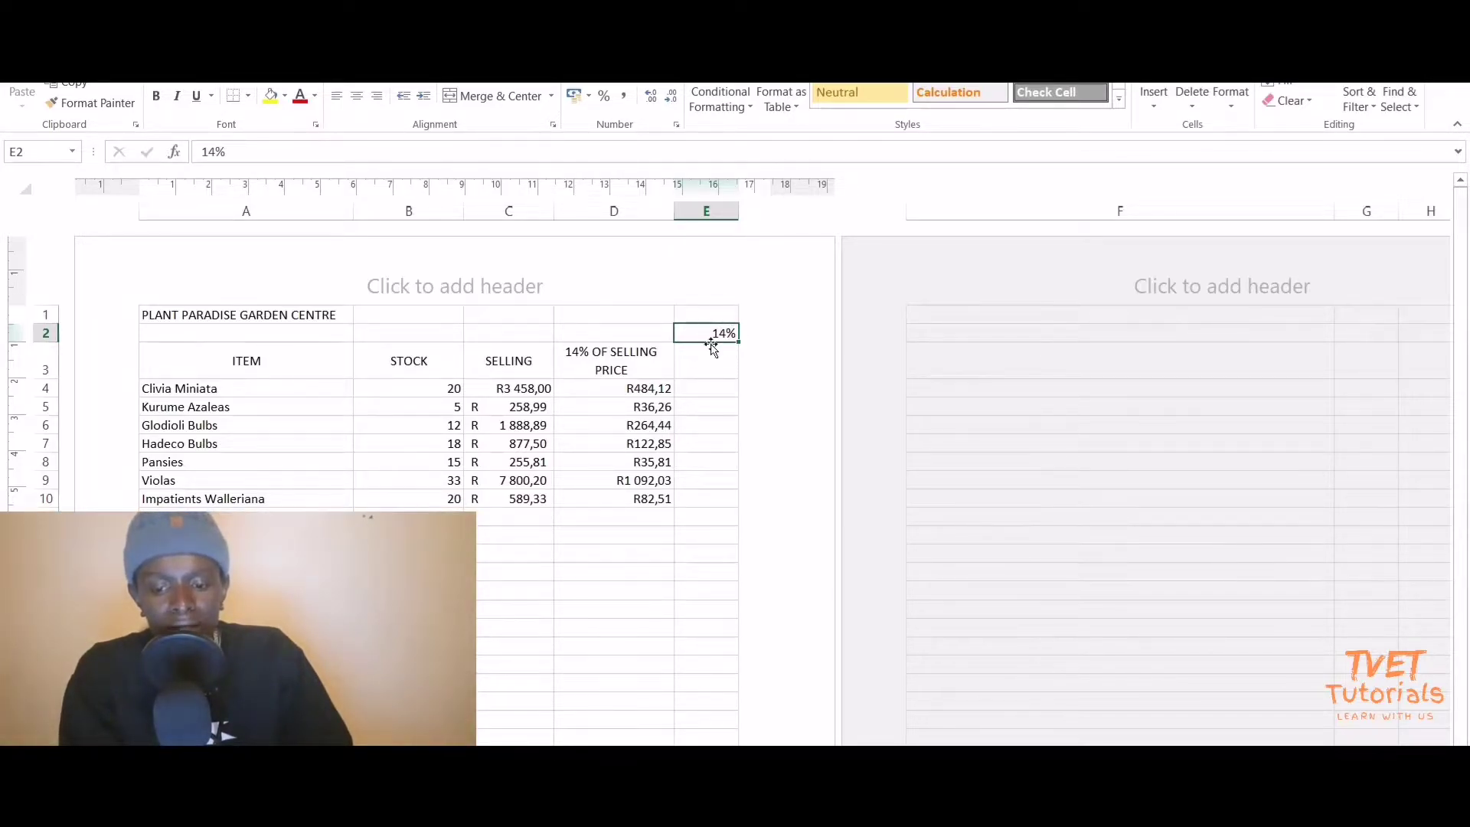
pyautogui.hotkey('ctrl', 'z')
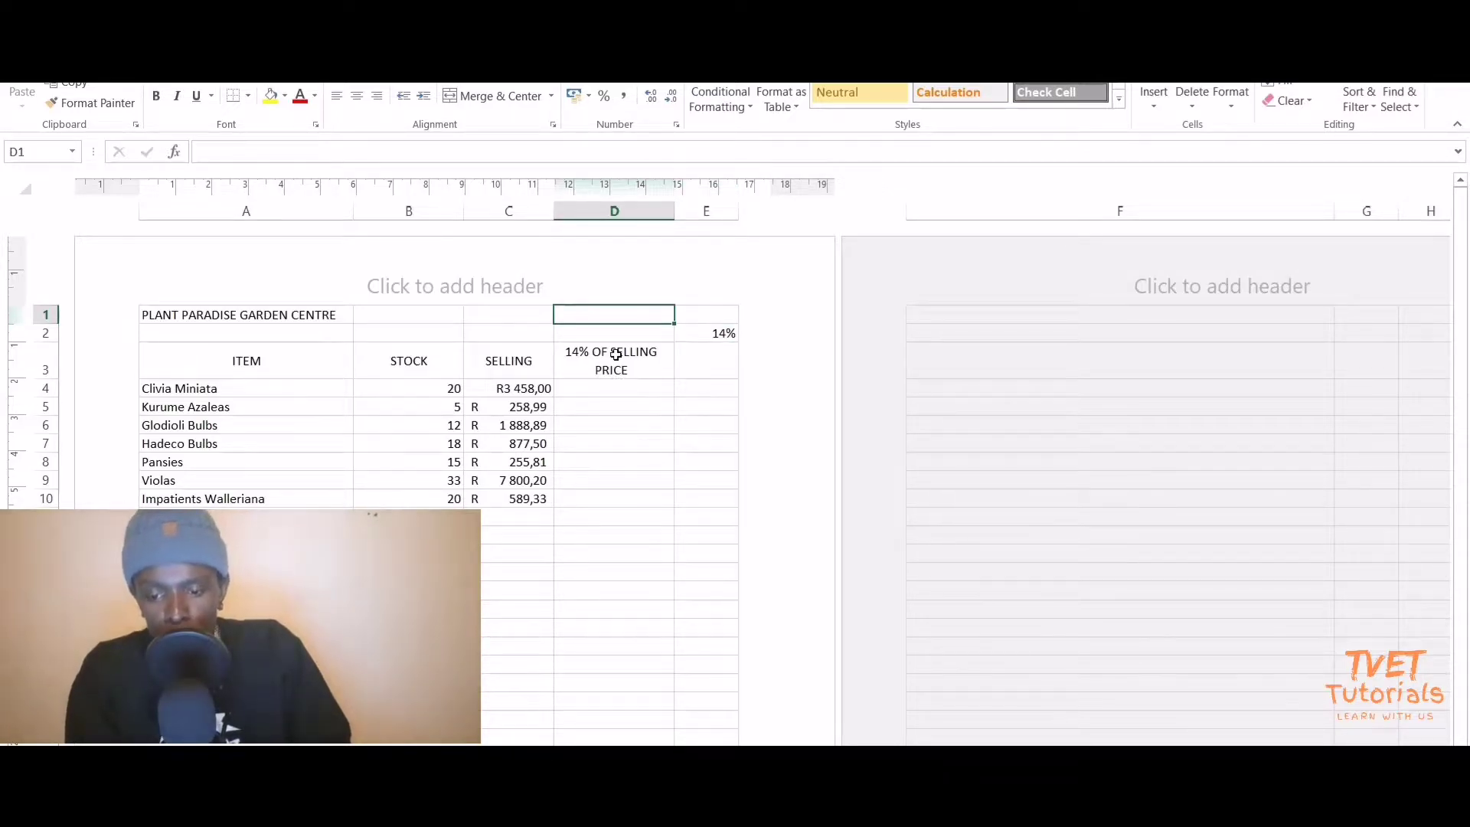
pyautogui.click(613, 356)
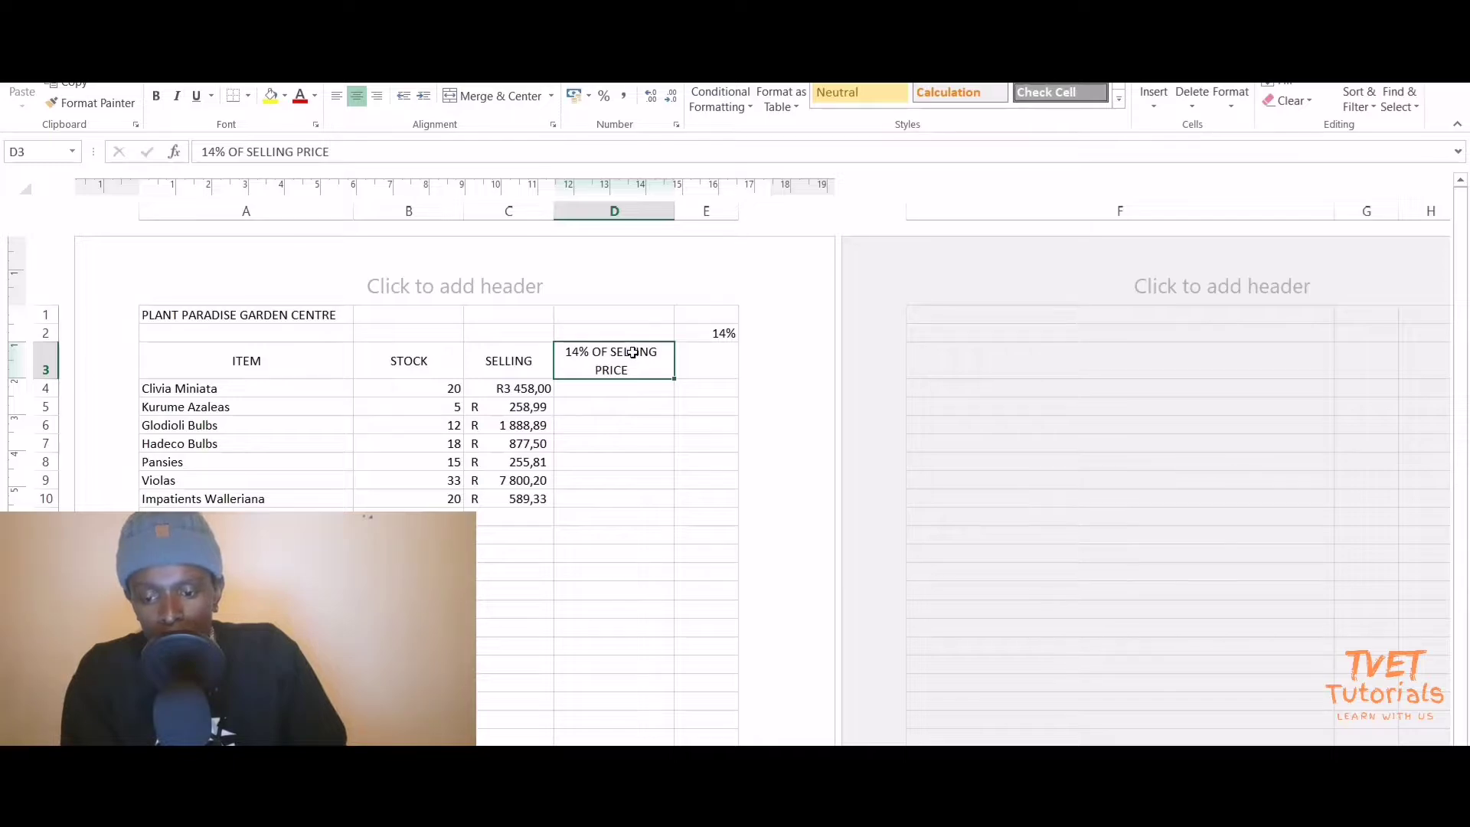
pyautogui.click(712, 335)
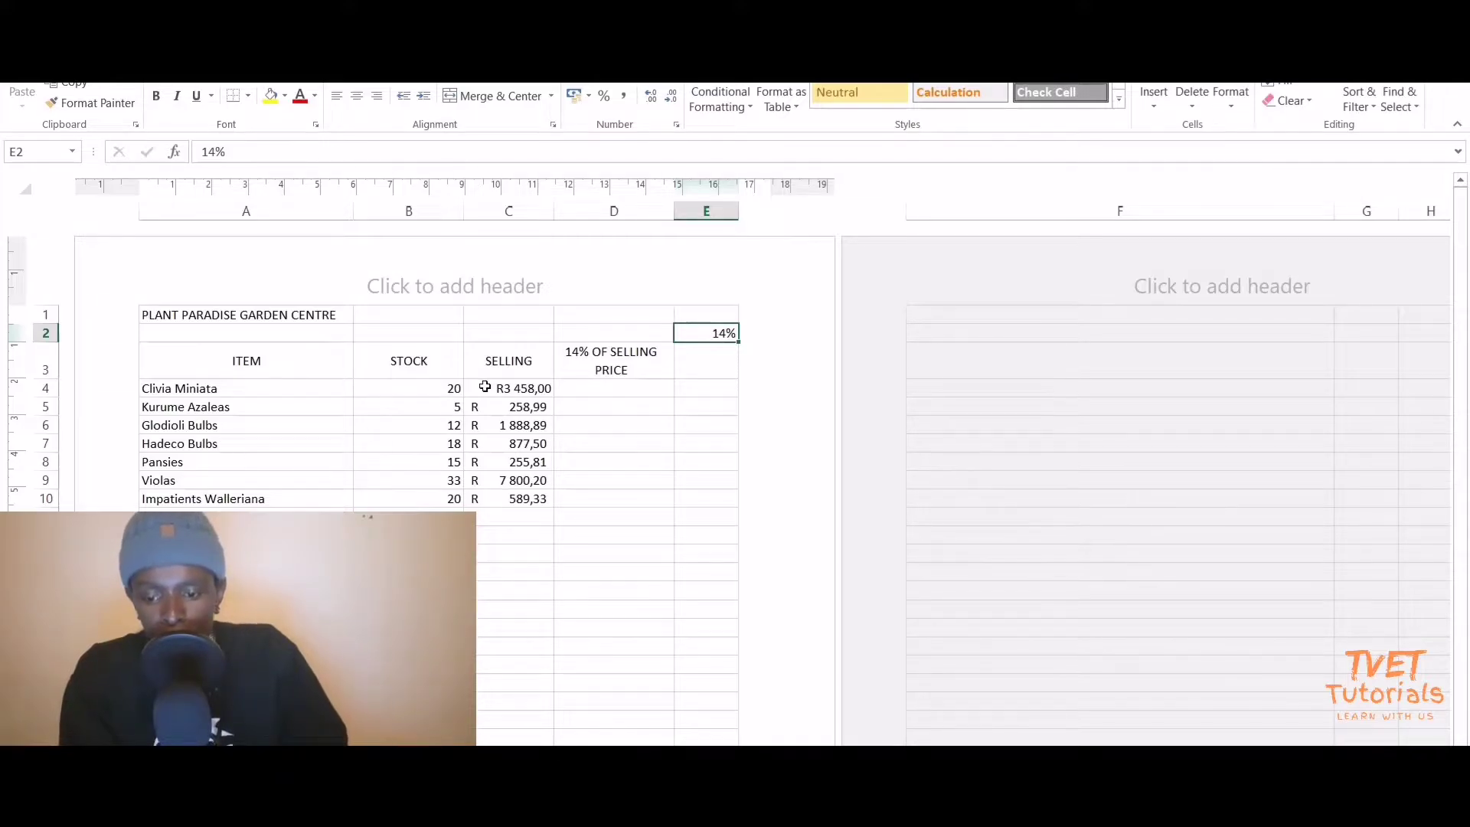
pyautogui.click(605, 389)
pyautogui.click(605, 407)
pyautogui.click(606, 425)
pyautogui.click(610, 443)
pyautogui.click(610, 459)
pyautogui.press('Down')
pyautogui.press('Down')
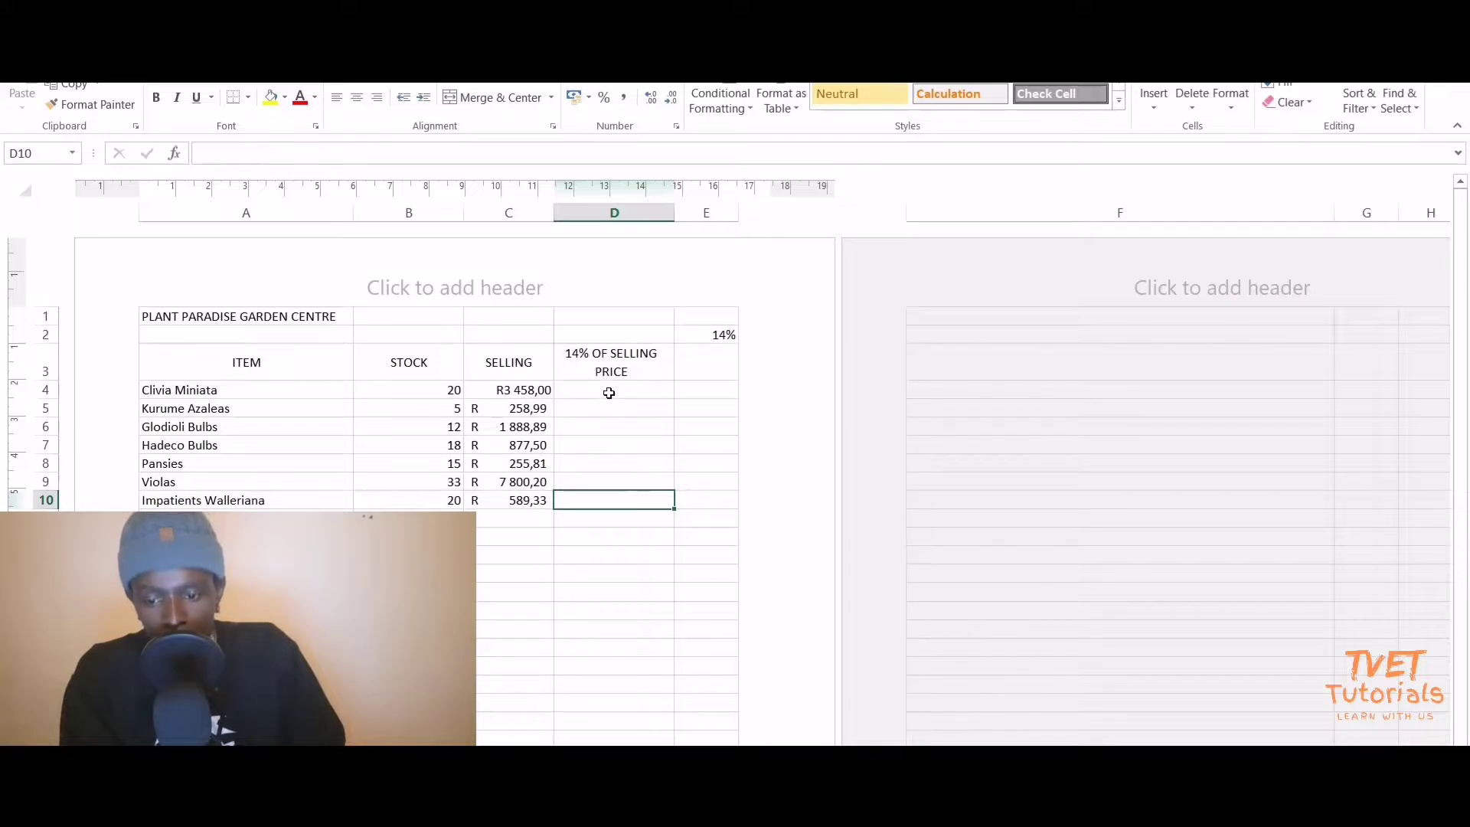
pyautogui.click(611, 390)
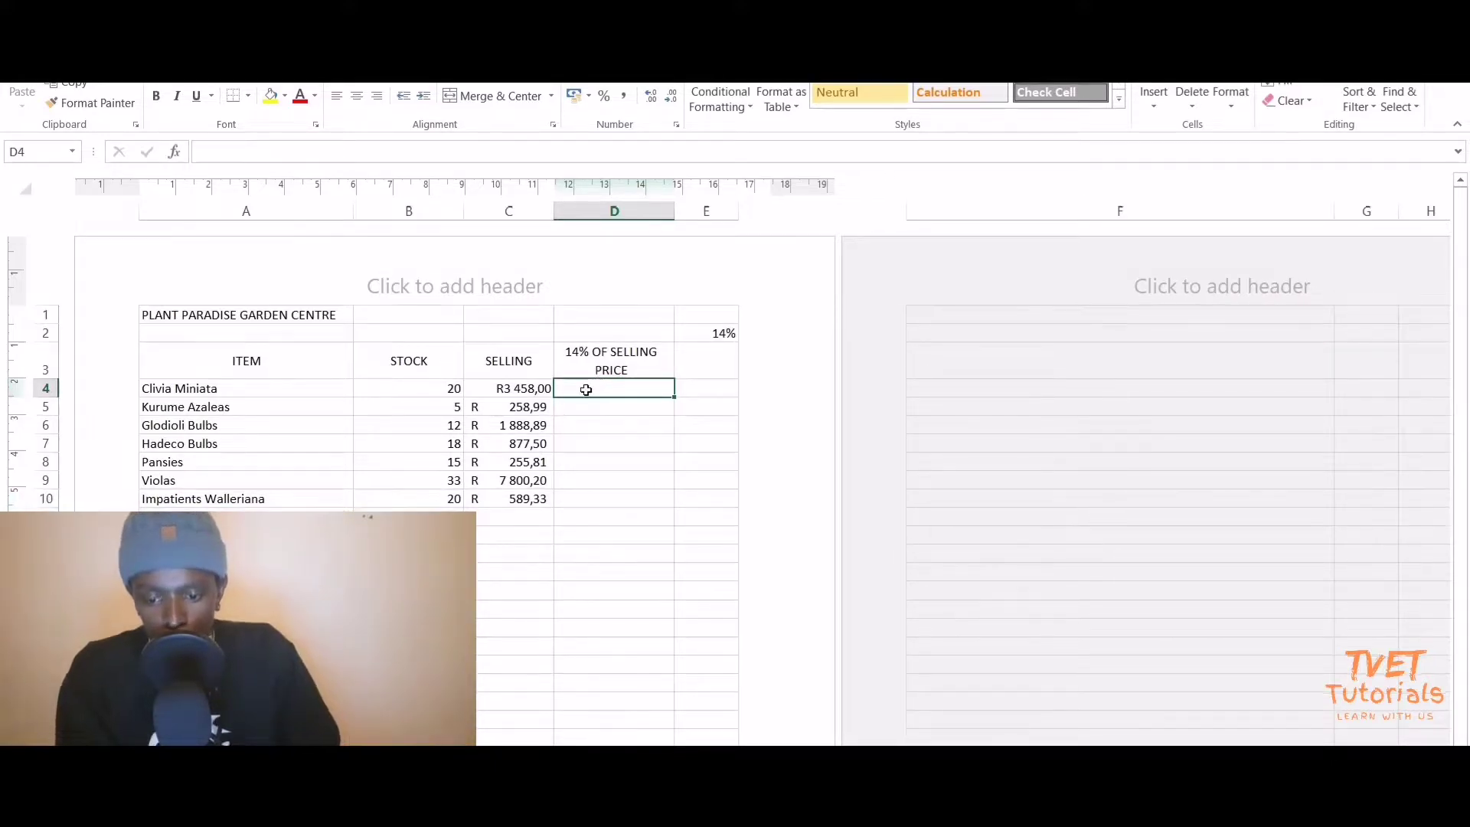
pyautogui.click(518, 385)
# Begin D4's formula as =C4* to multiply the Clivia Miniata selling price.
pyautogui.click(619, 388)
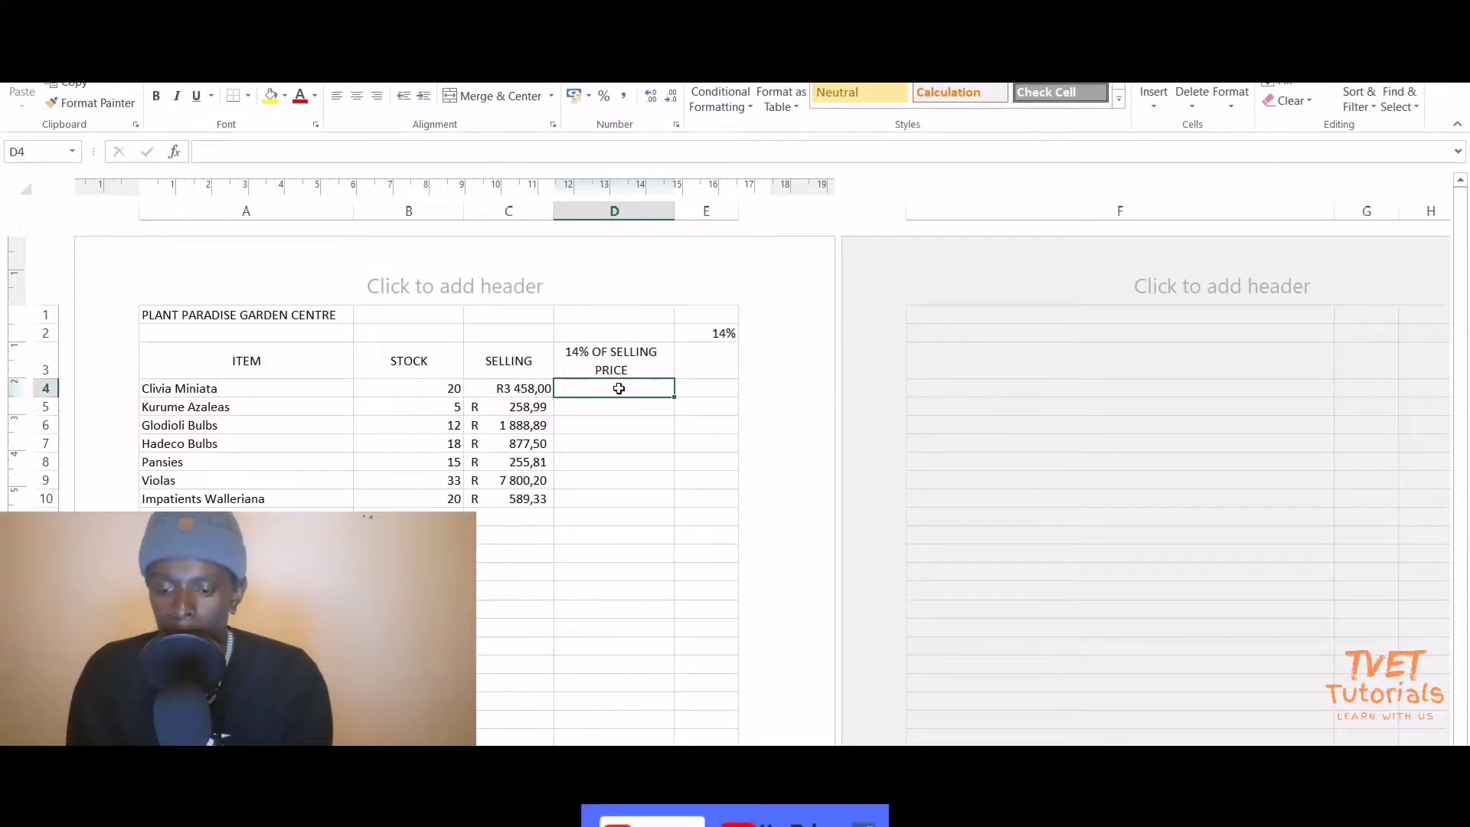
pyautogui.write('=')
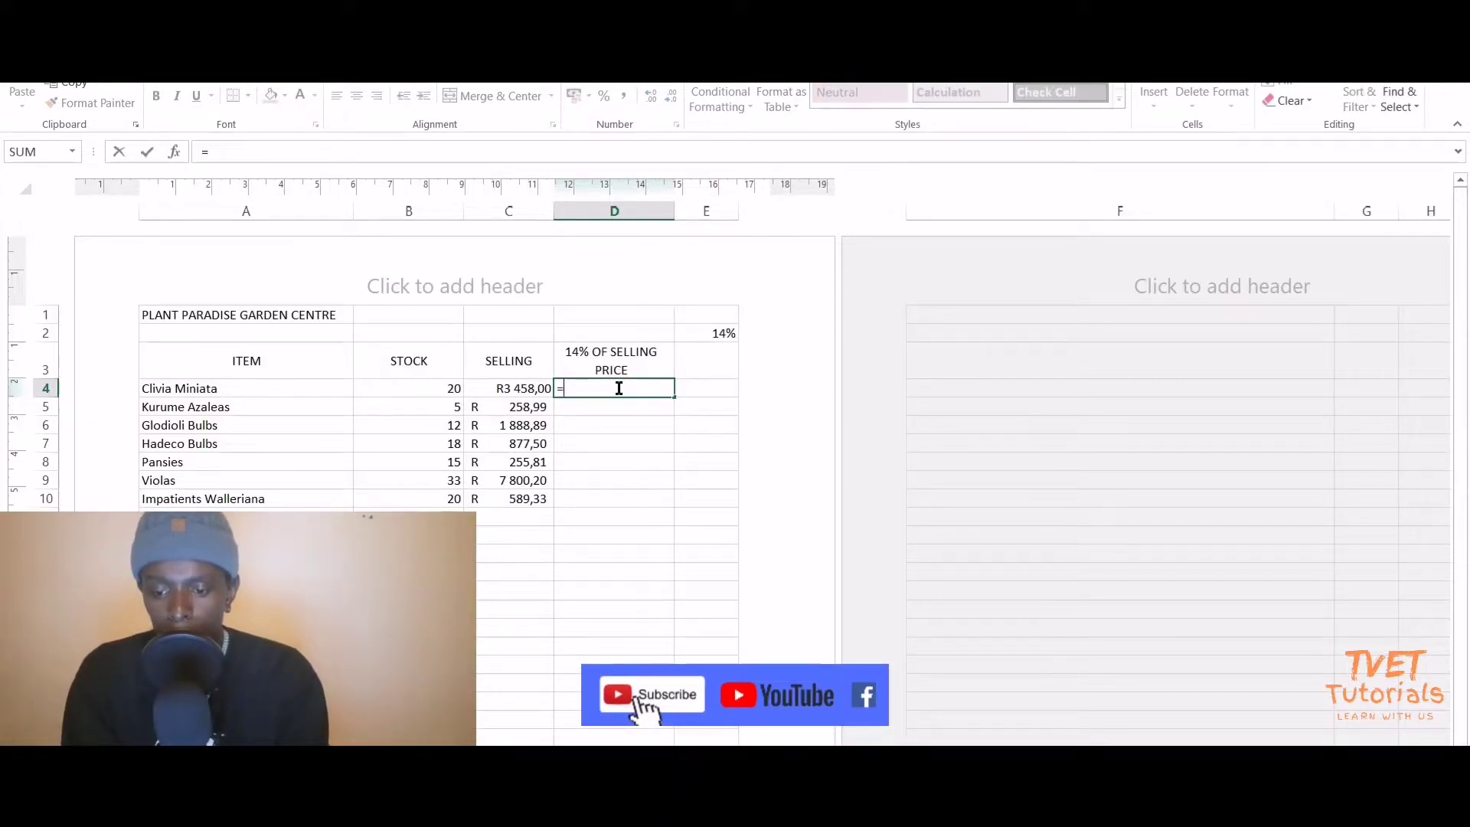
pyautogui.click(527, 389)
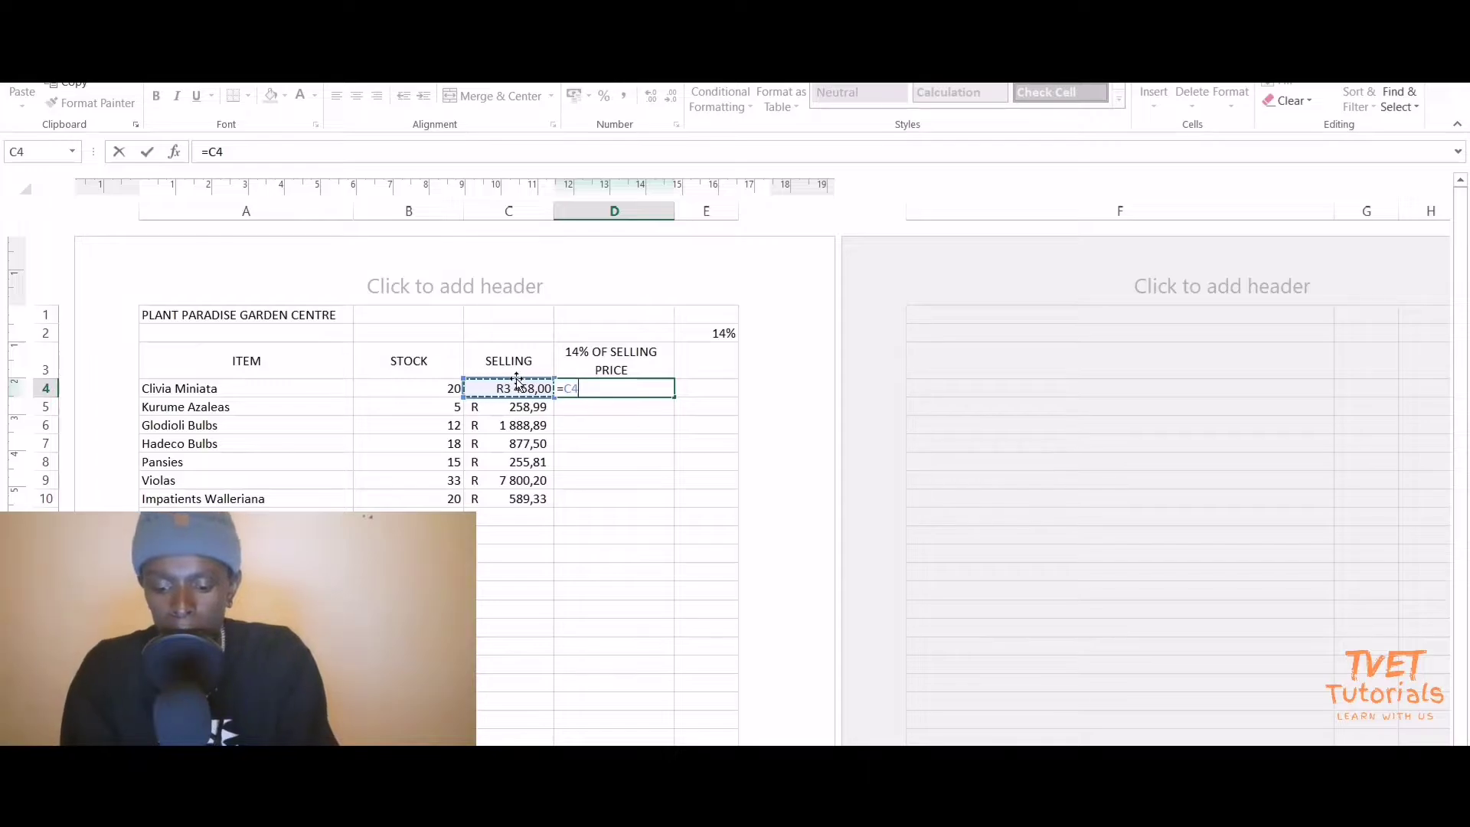
pyautogui.write('*')
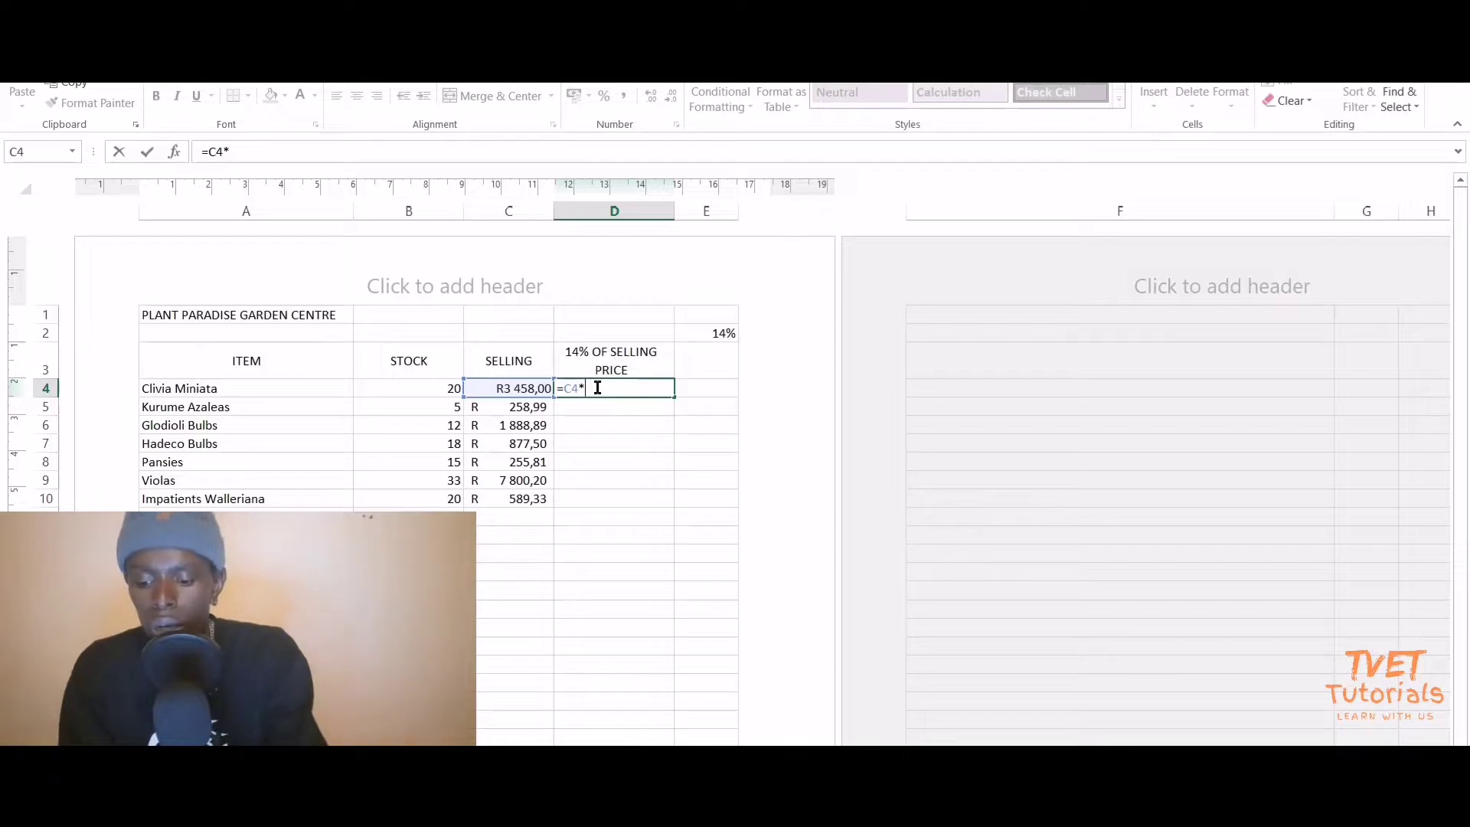
# Complete D4's formula as =C4*$E$2 so it returns R484,12.
pyautogui.write('$e$')
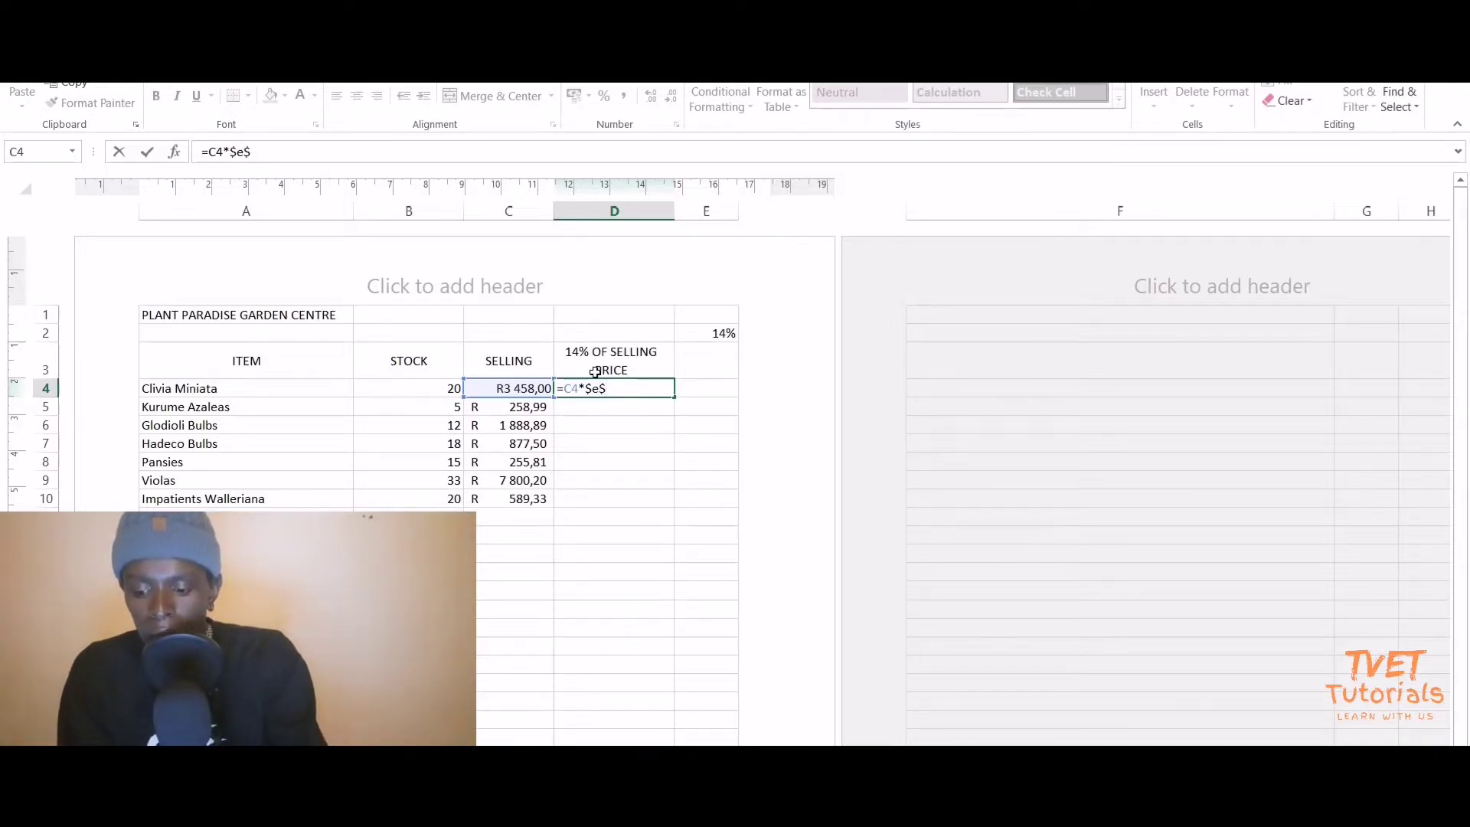
pyautogui.write('2')
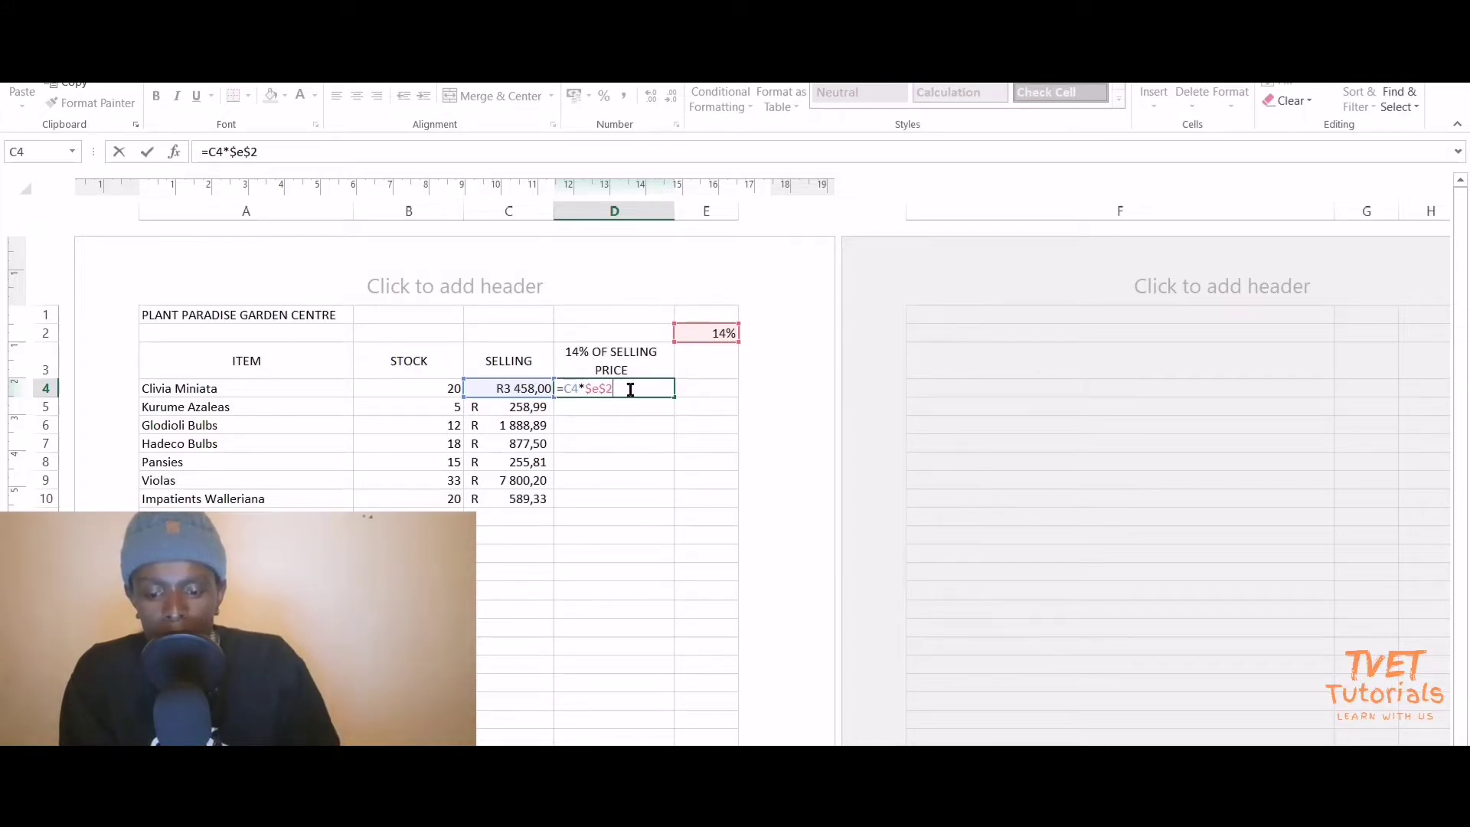
pyautogui.press('Return')
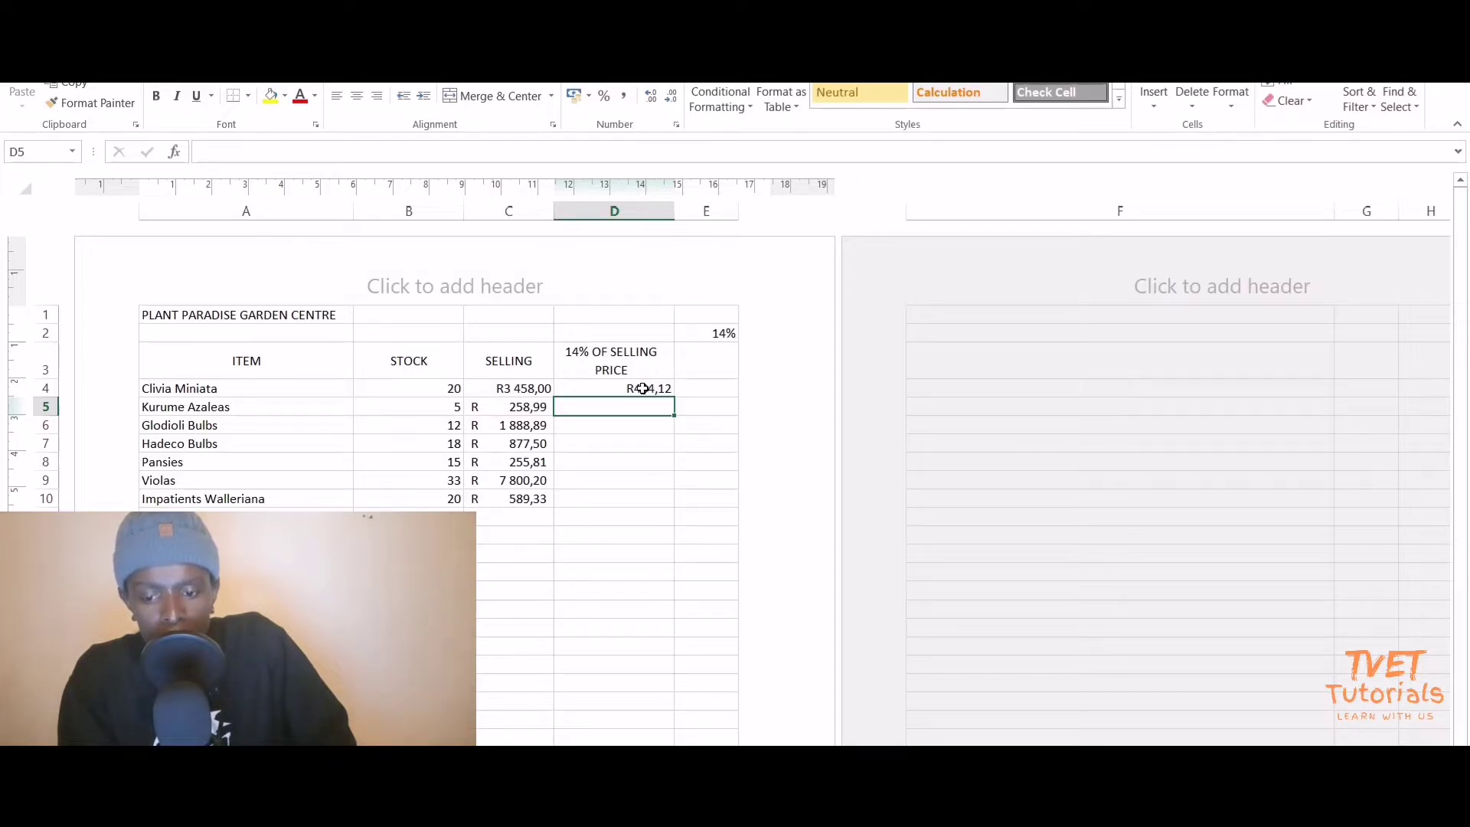
pyautogui.click(643, 389)
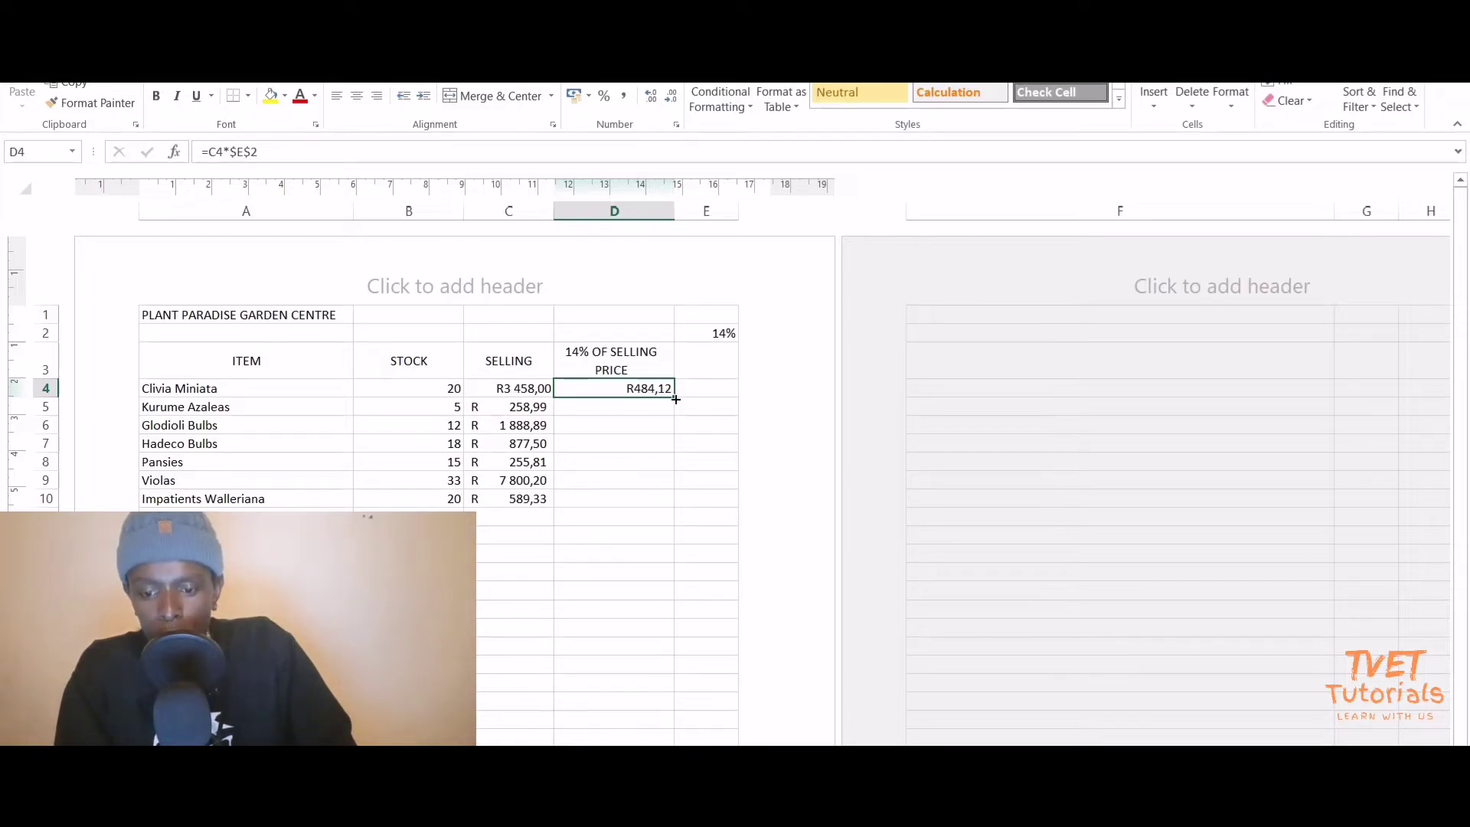
pyautogui.moveTo(677, 399); pyautogui.dragTo(669, 511)
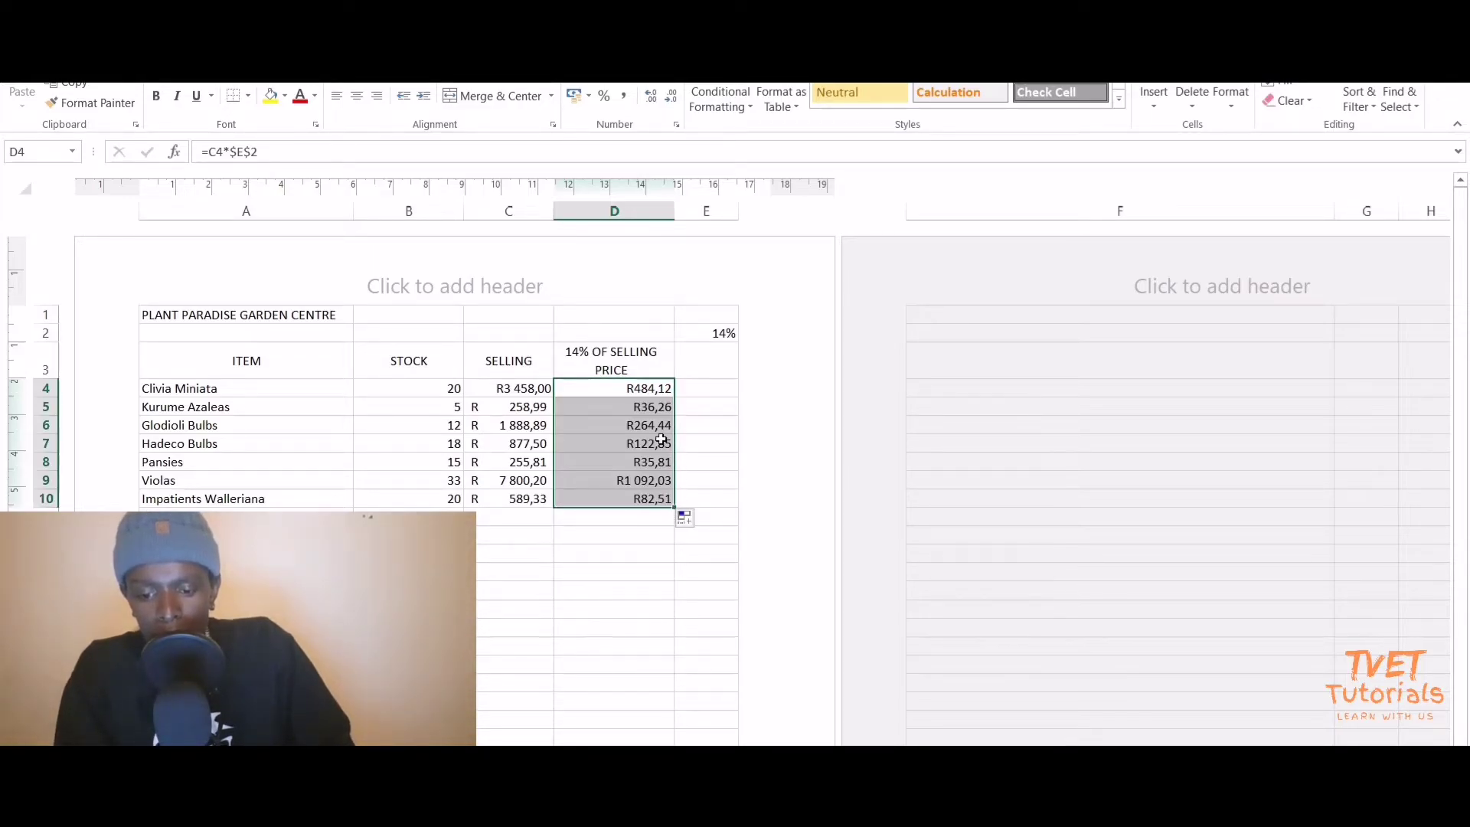
pyautogui.click(648, 405)
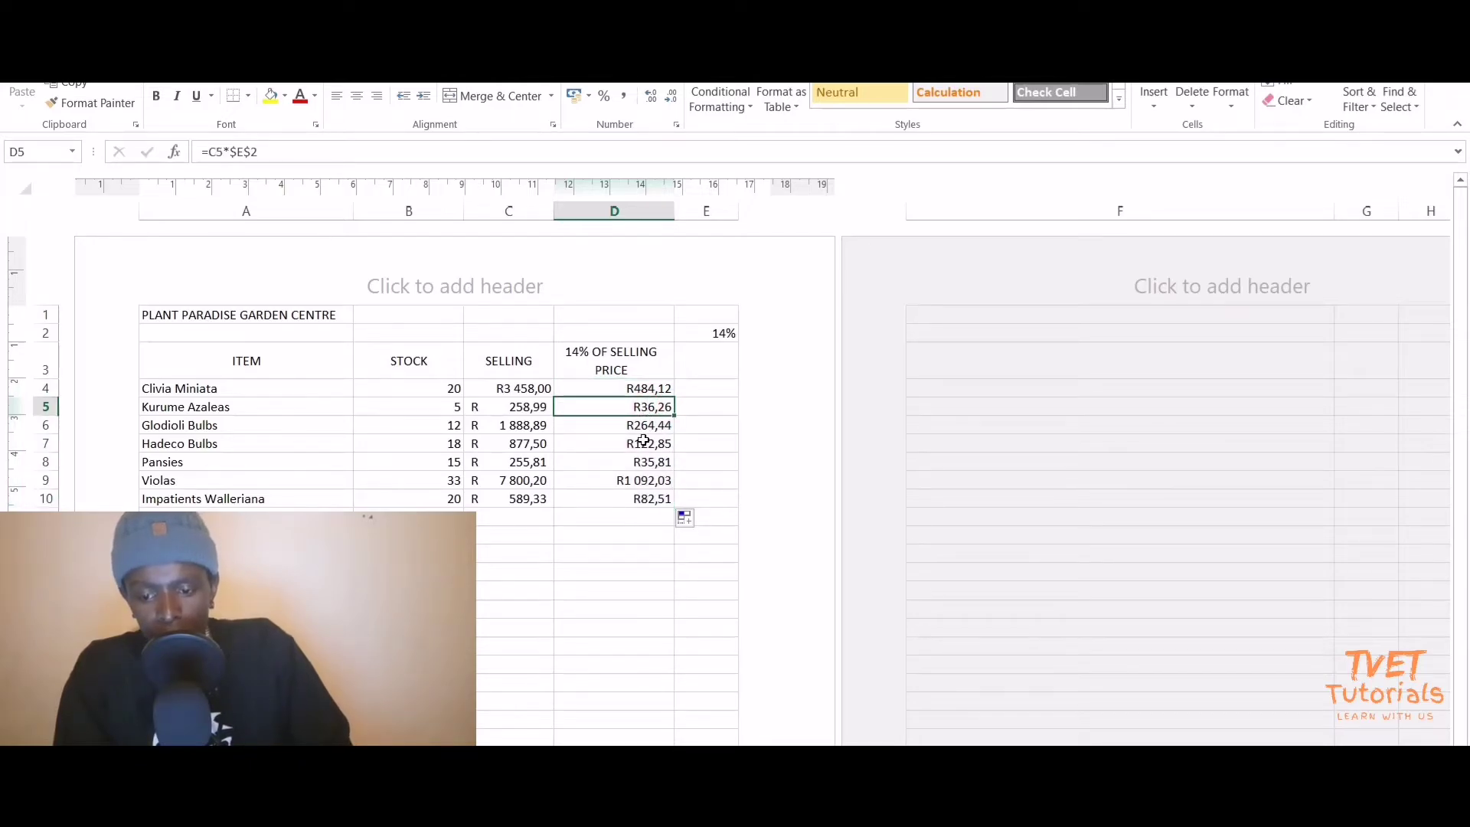
pyautogui.click(643, 426)
pyautogui.click(643, 444)
pyautogui.click(644, 463)
pyautogui.click(644, 483)
pyautogui.click(644, 499)
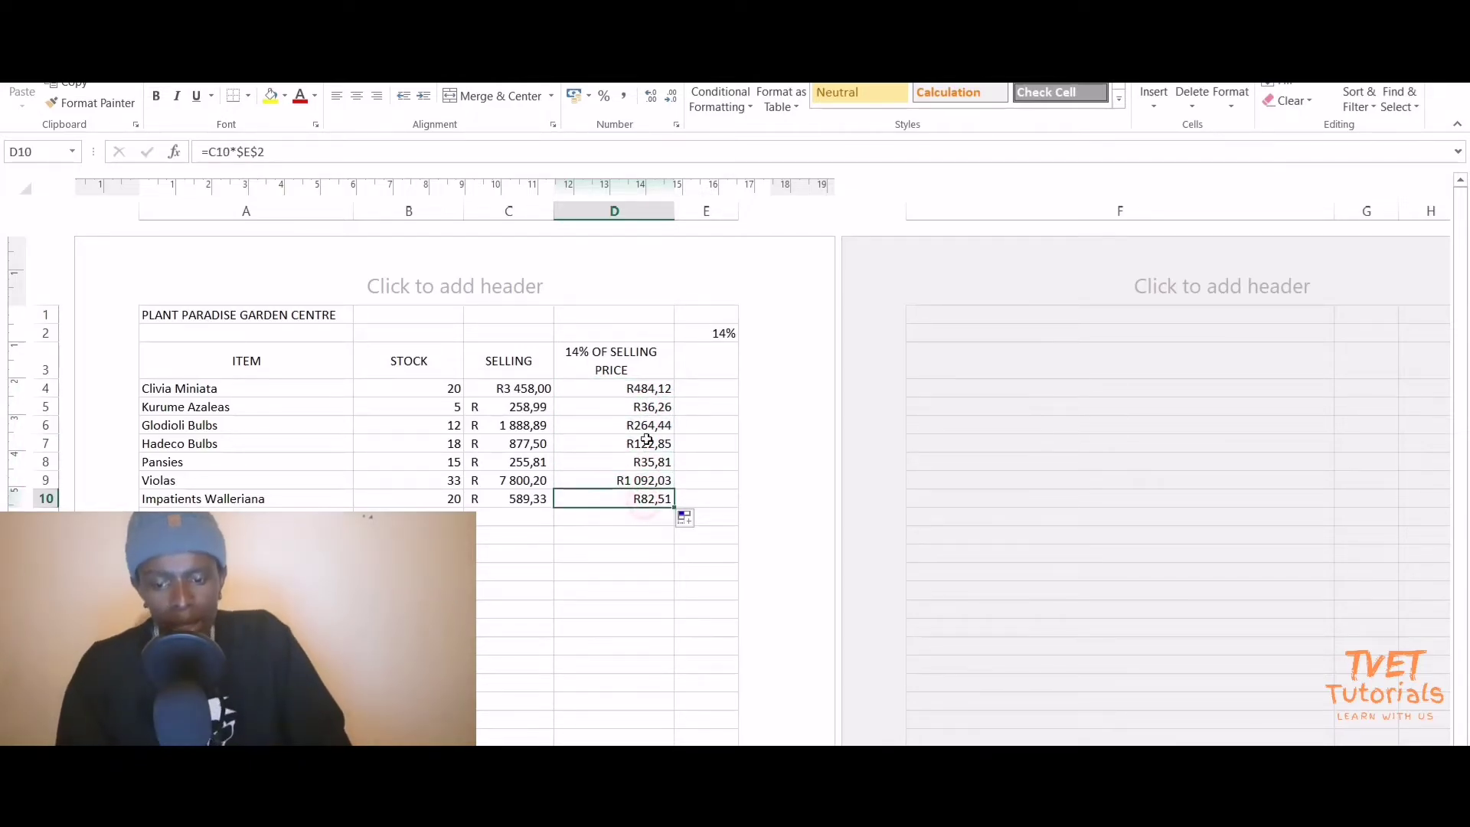
pyautogui.click(644, 388)
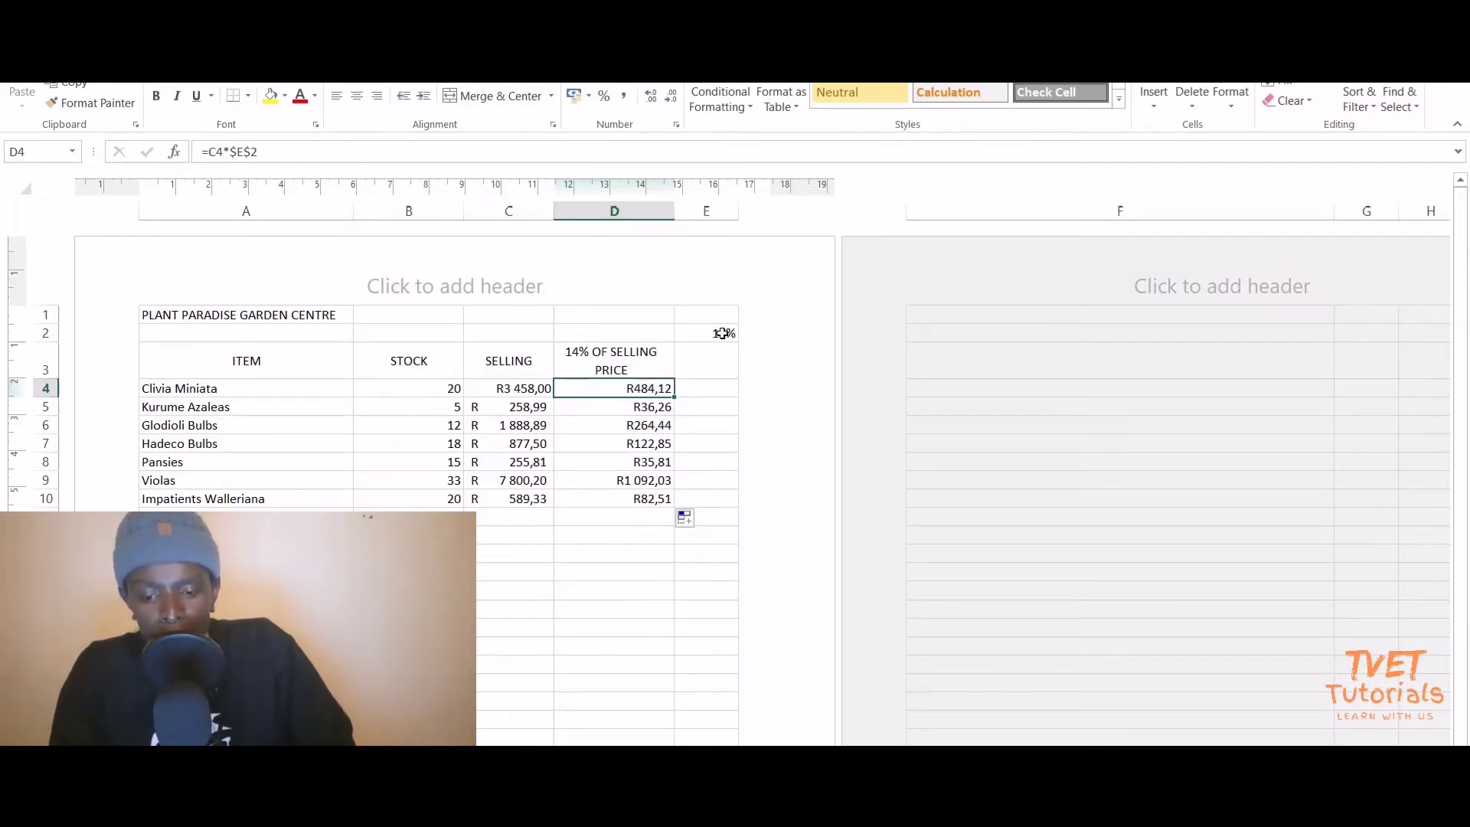
pyautogui.click(722, 333)
pyautogui.click(665, 392)
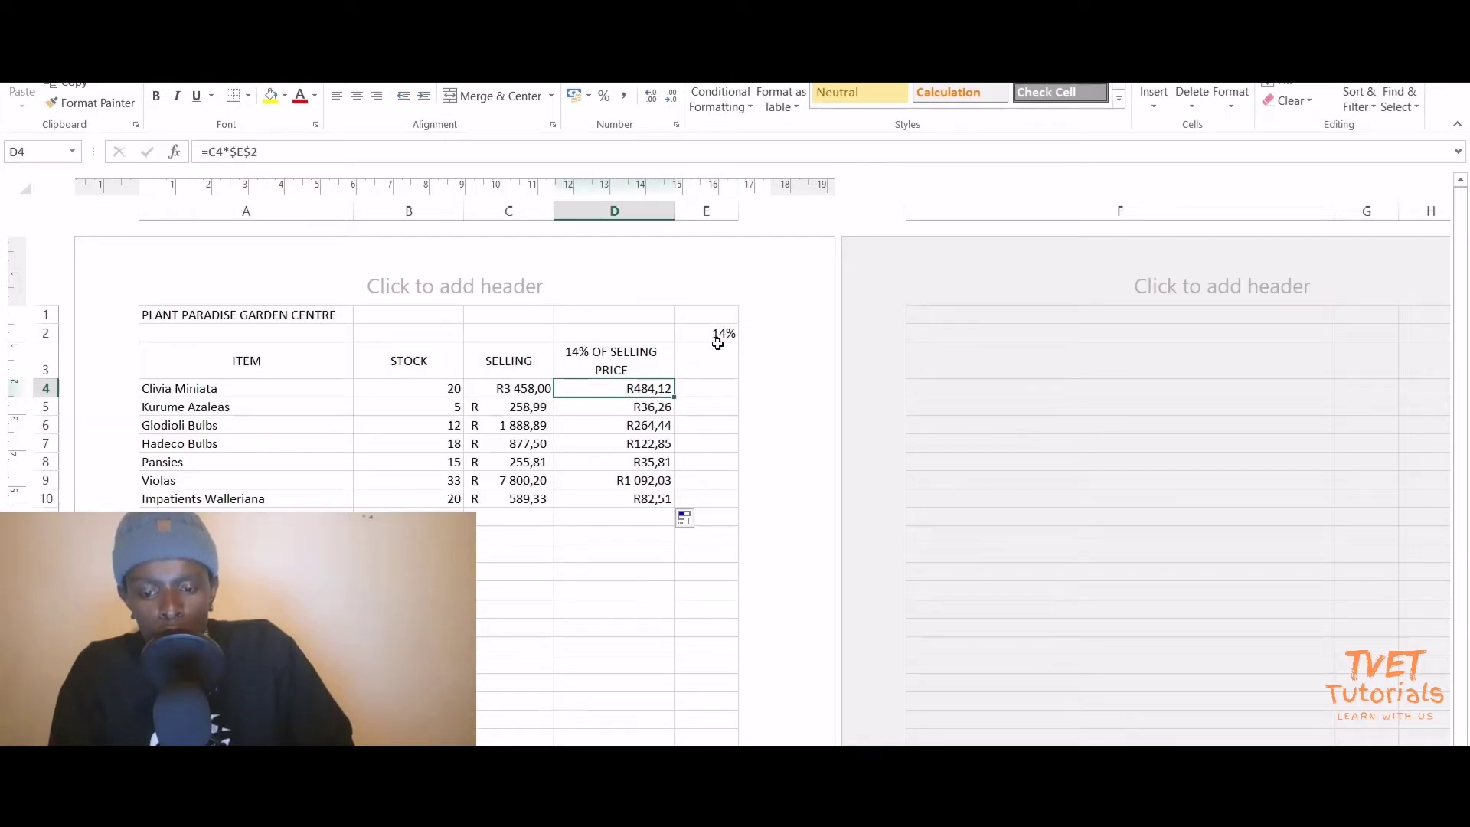
pyautogui.click(723, 367)
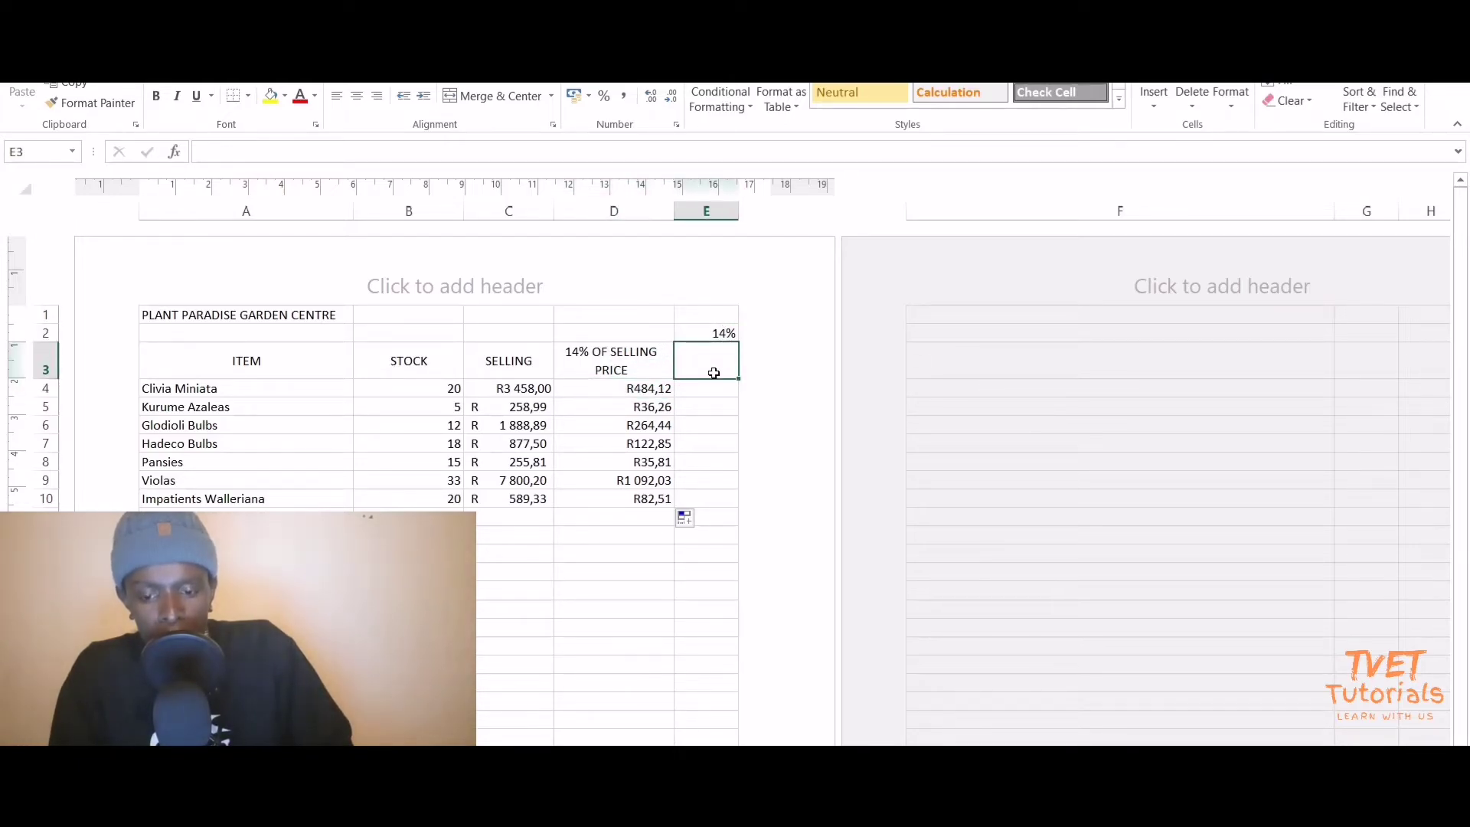
pyautogui.click(714, 392)
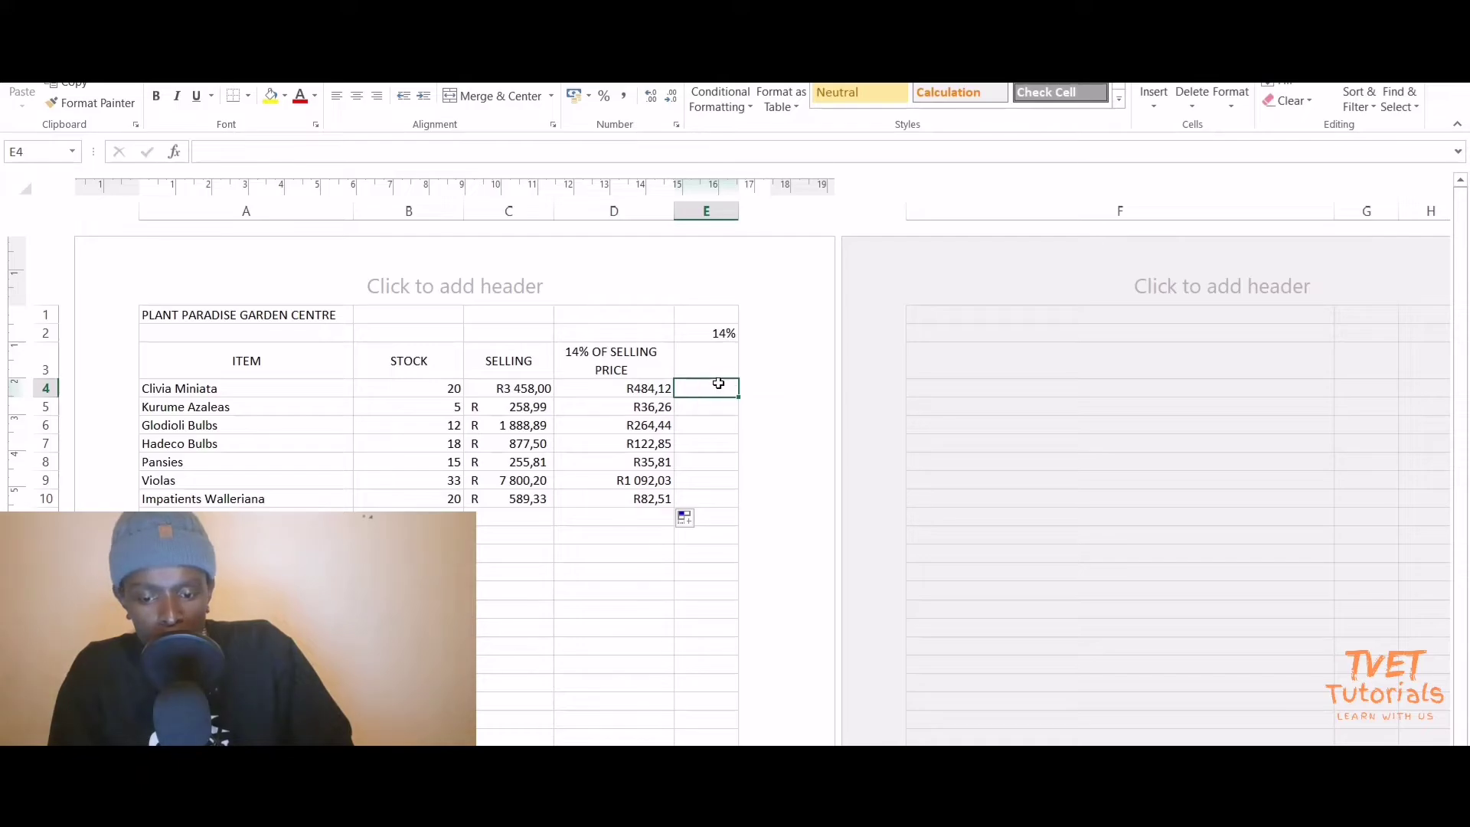
pyautogui.click(653, 391)
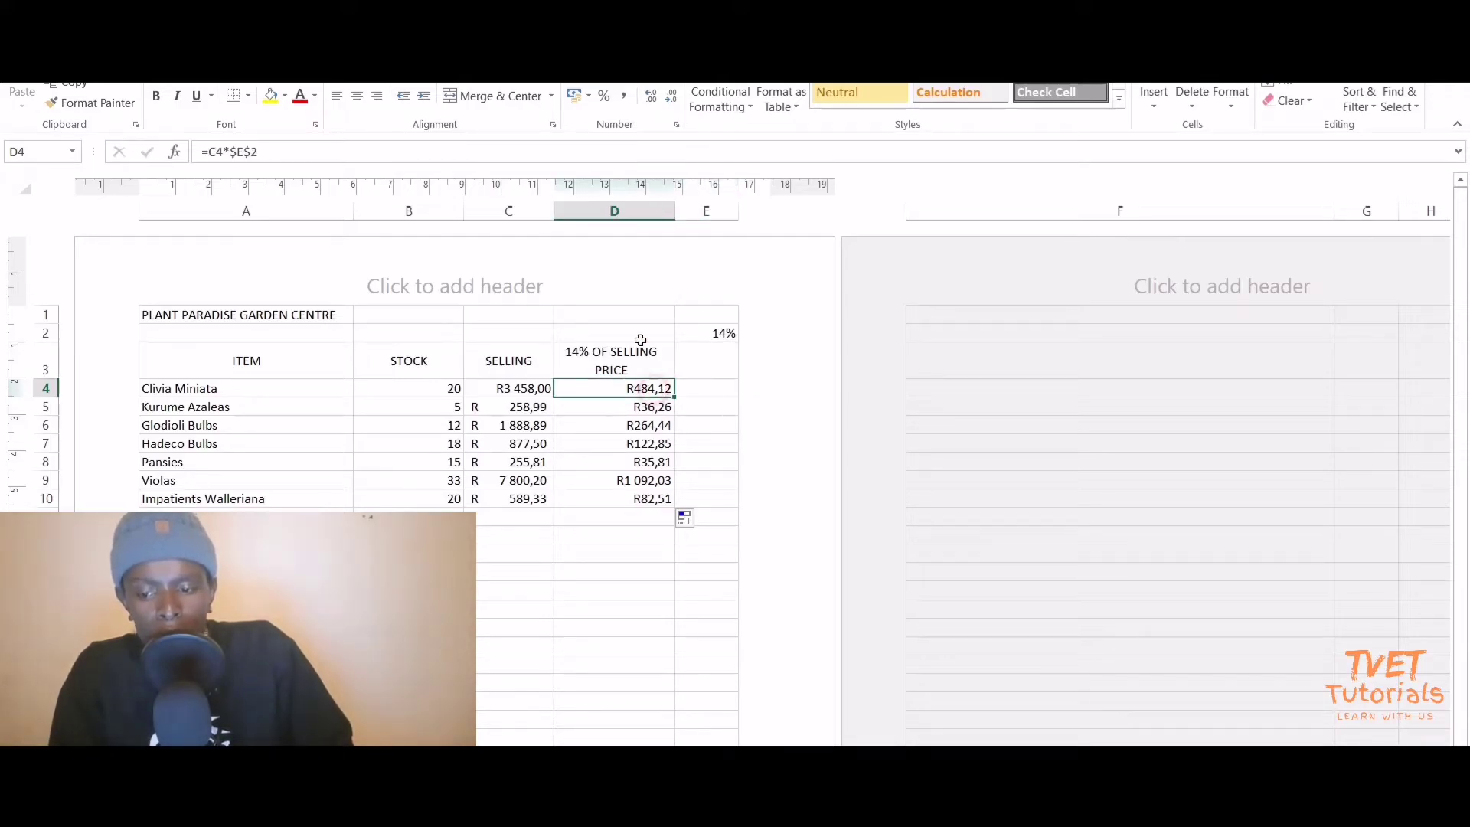
pyautogui.click(251, 152)
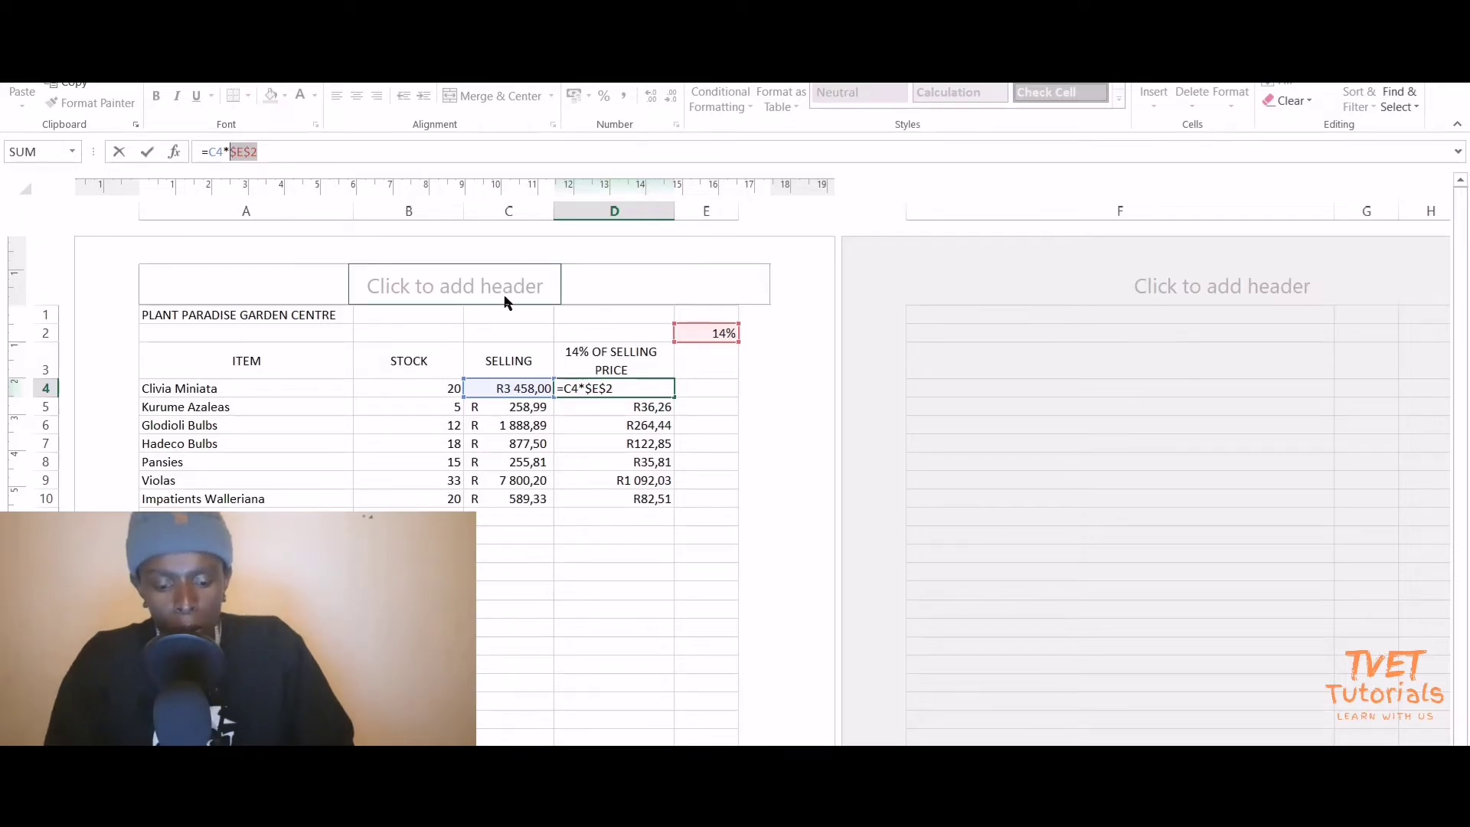
pyautogui.press('Return')
pyautogui.click(634, 384)
pyautogui.click(715, 330)
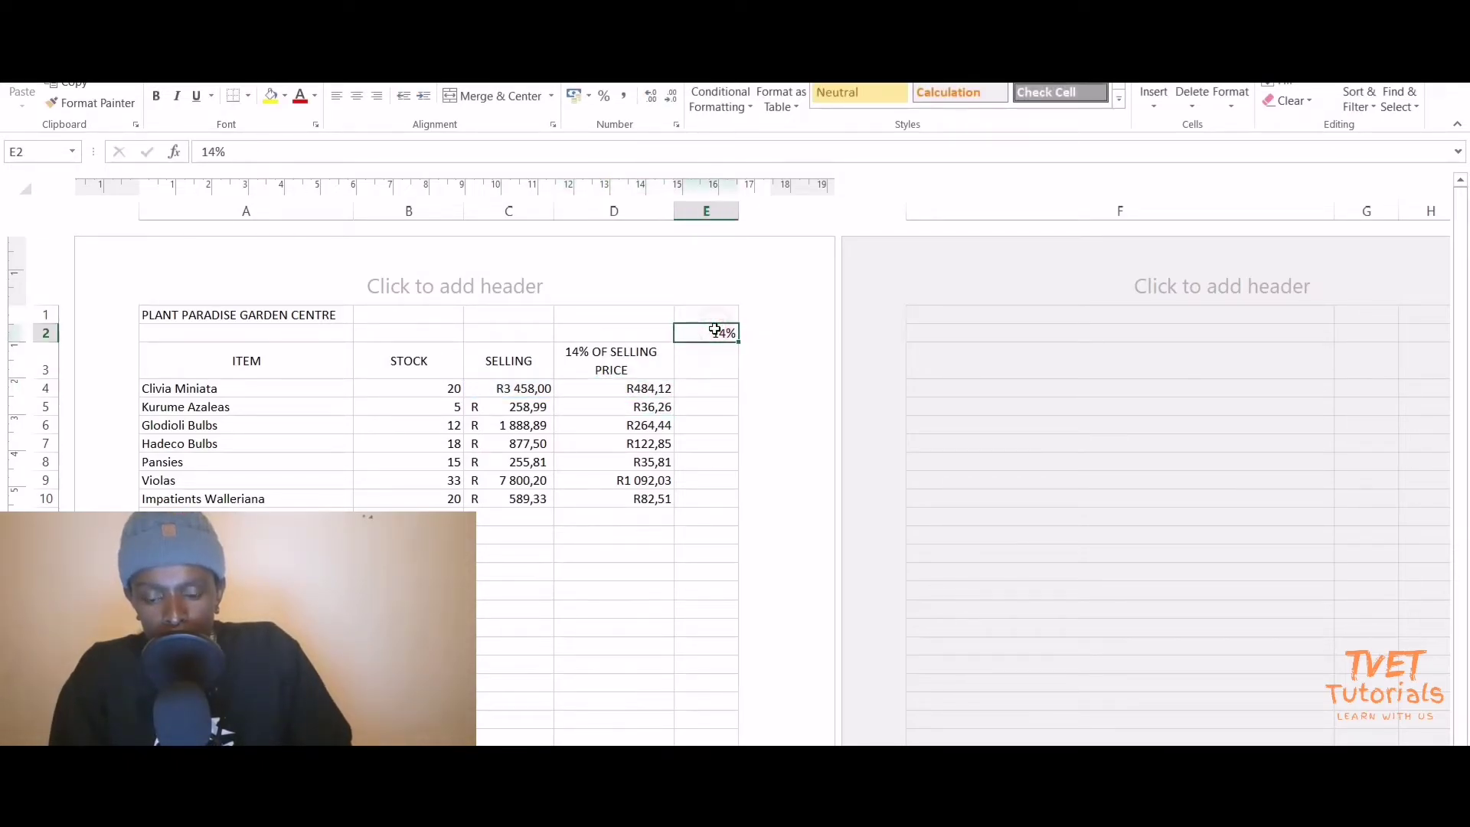
pyautogui.click(665, 384)
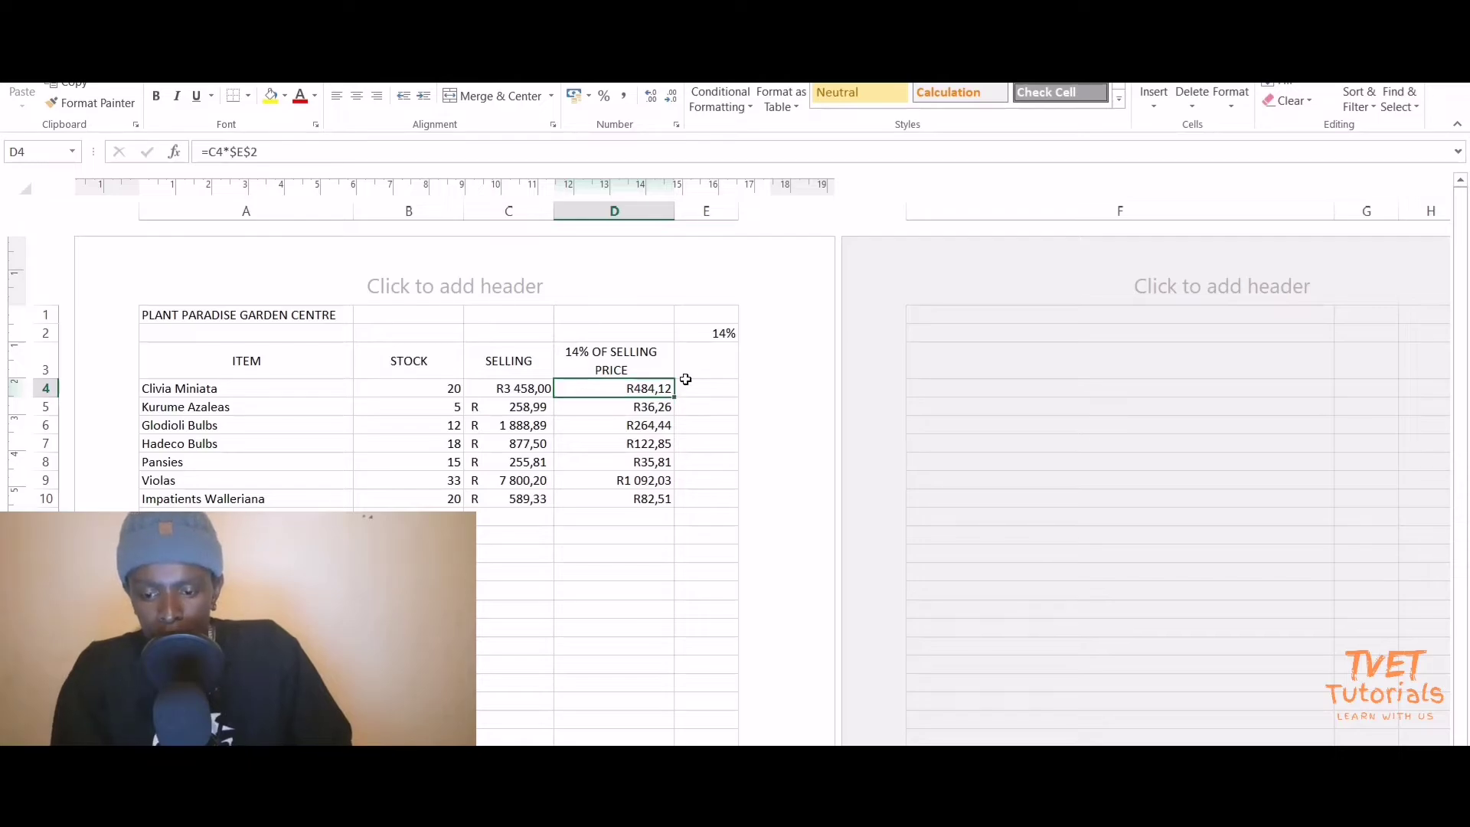
pyautogui.click(544, 391)
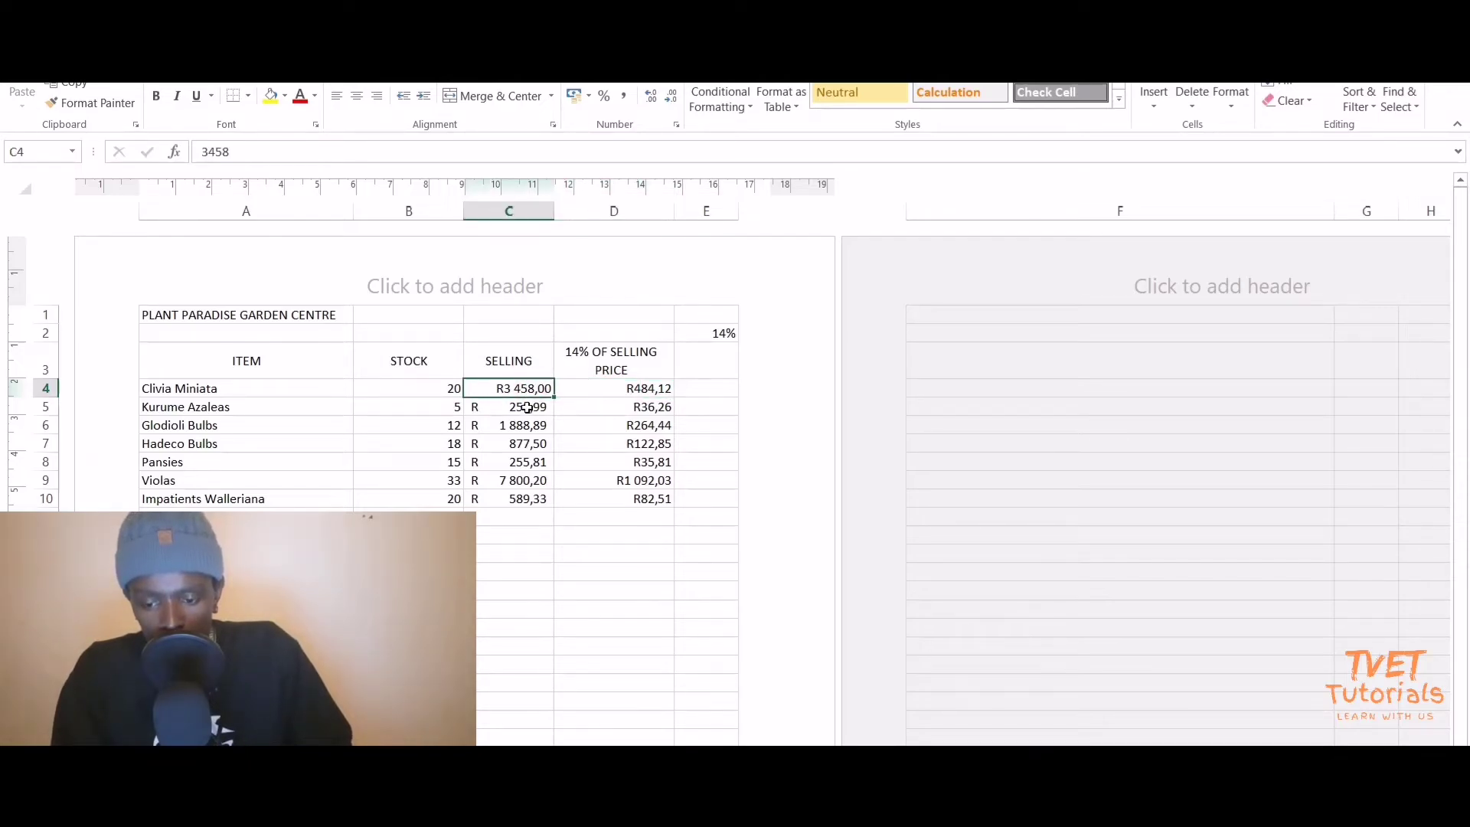
pyautogui.click(528, 407)
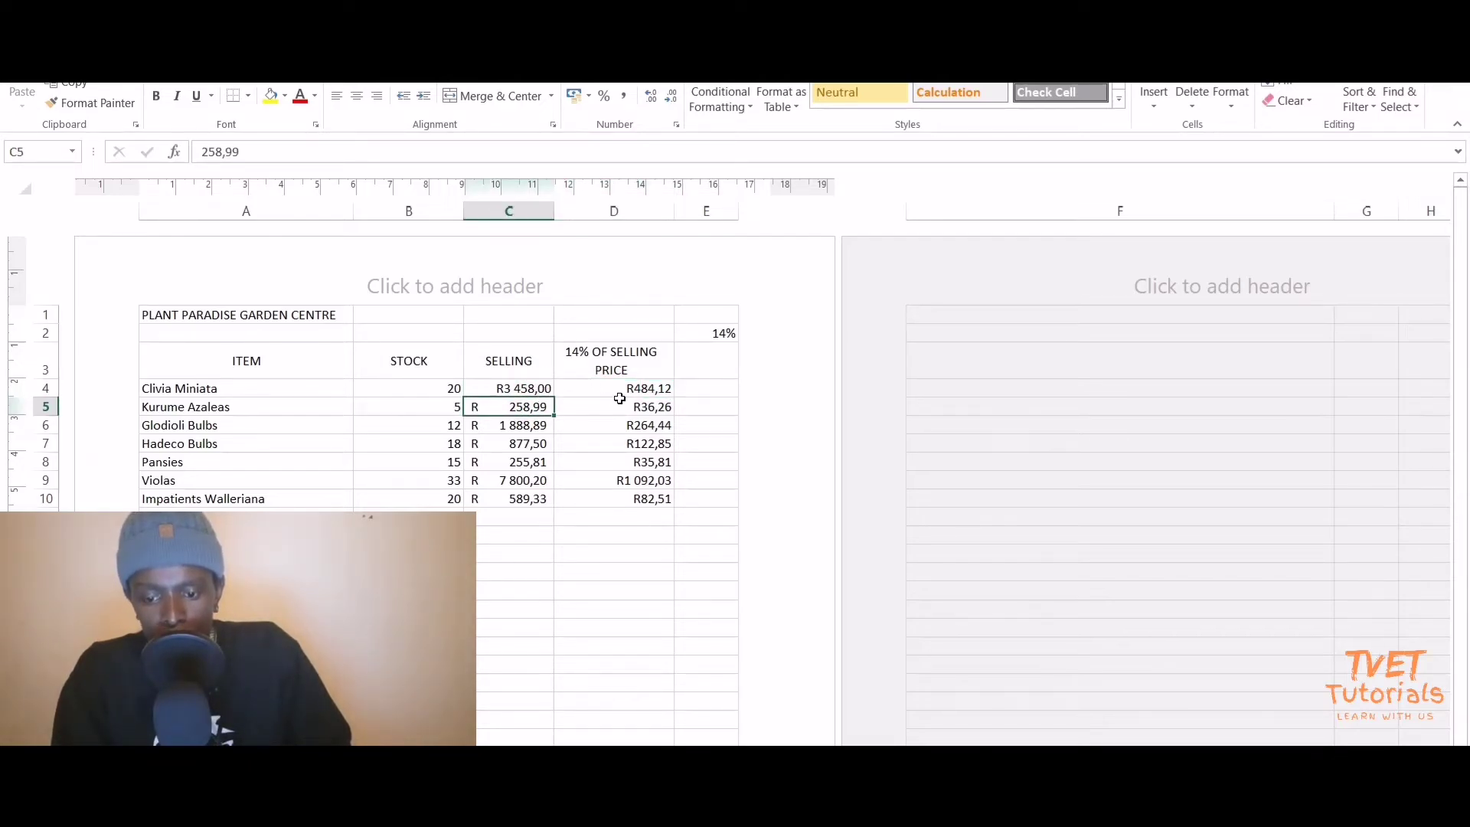
pyautogui.click(650, 388)
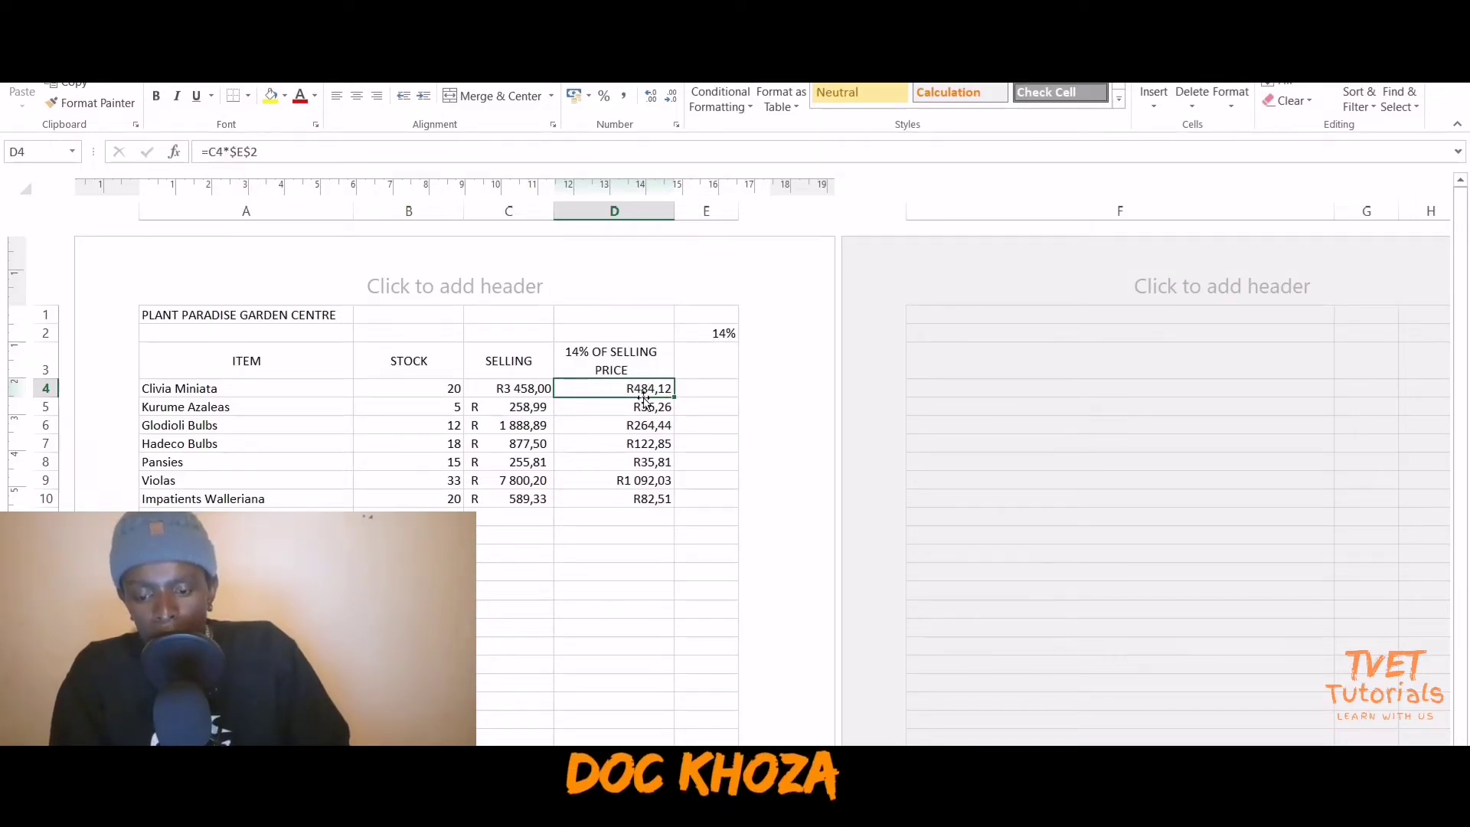
pyautogui.doubleClick(232, 151)
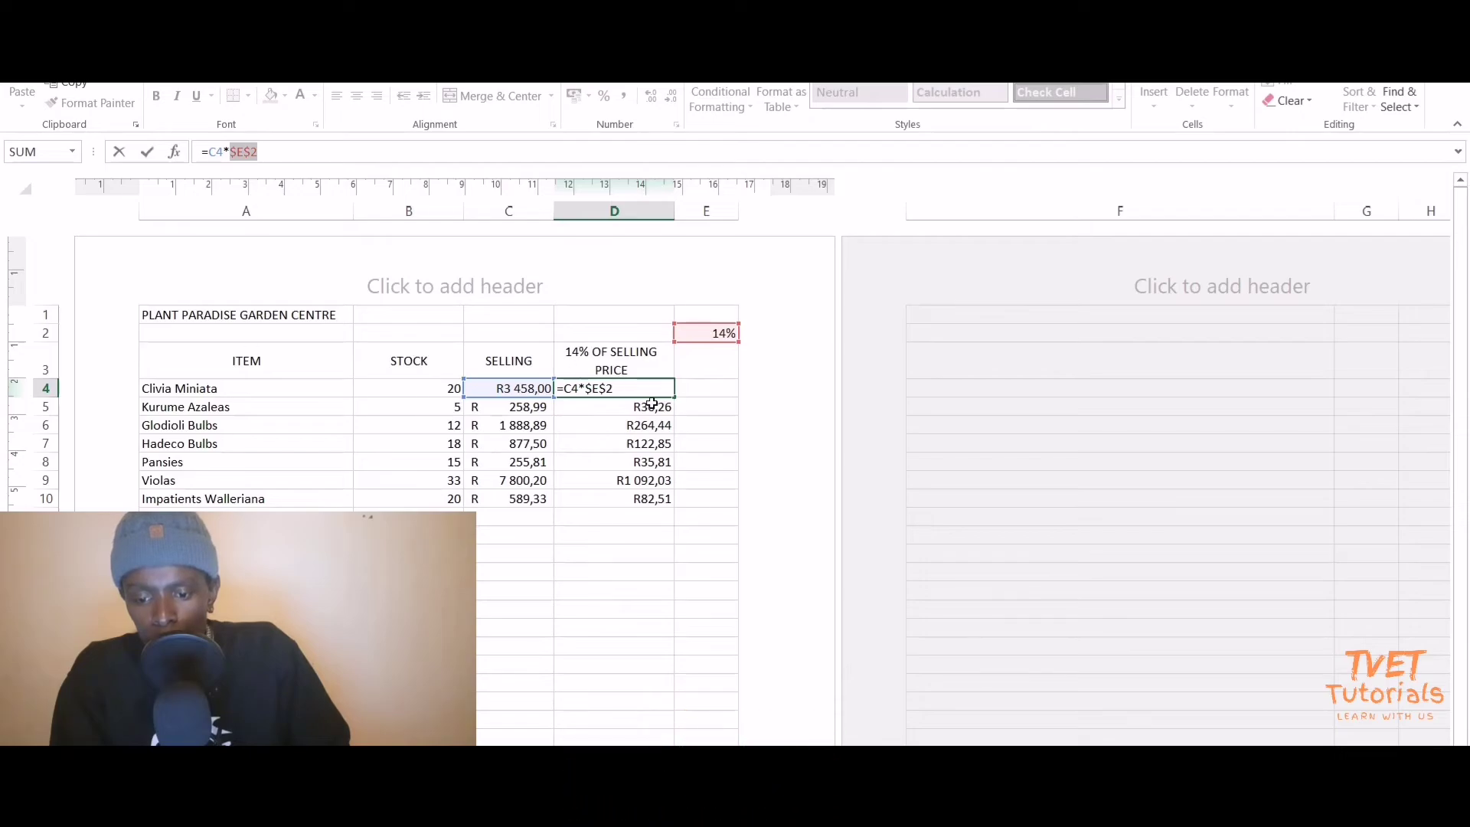
pyautogui.press('Return')
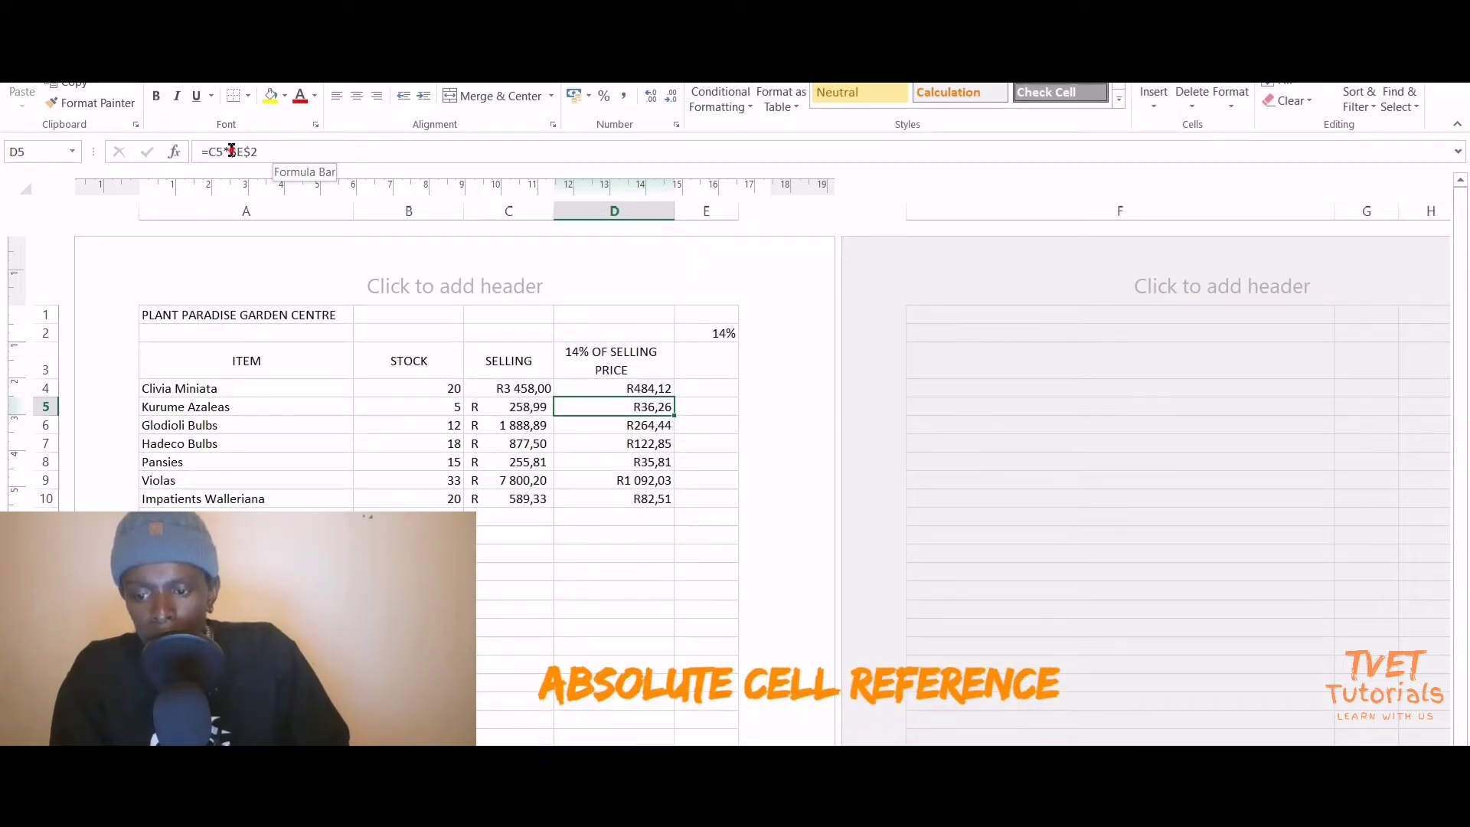
pyautogui.moveTo(230, 151); pyautogui.dragTo(242, 152)
pyautogui.press('Return')
pyautogui.click(714, 499)
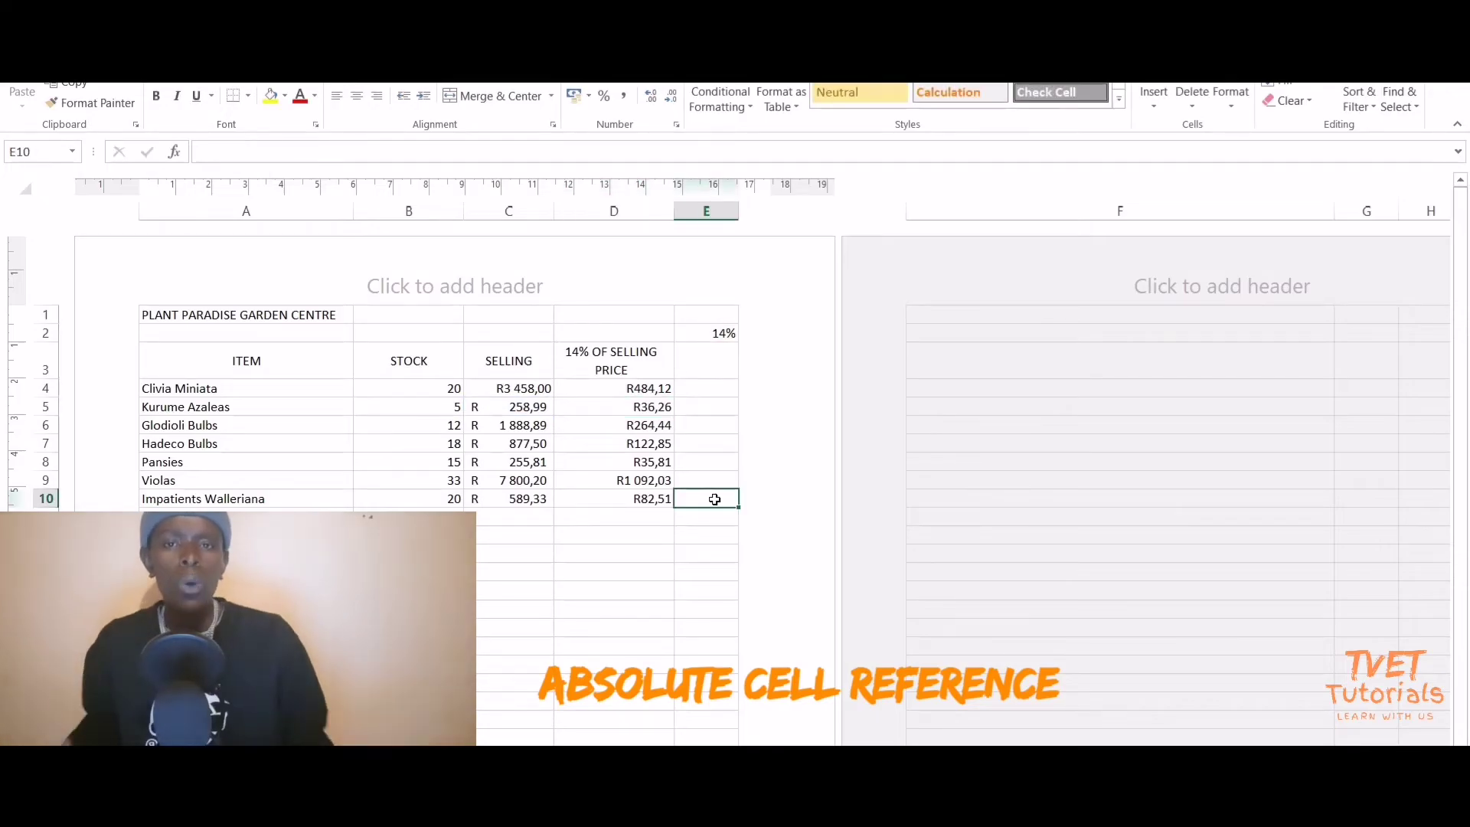